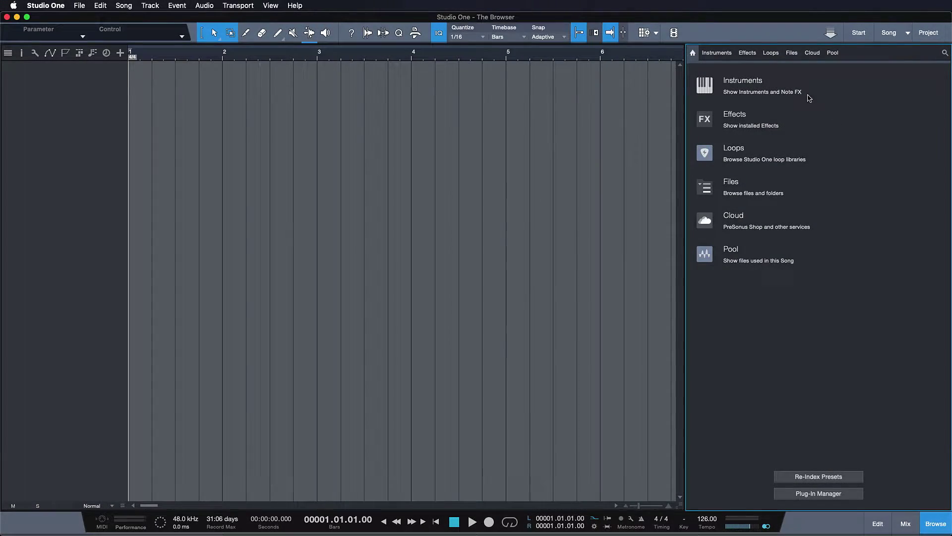
# - Add Impact, Mai Tai, Mojito and Presence instrument tracks from the Instruments list
pyautogui.click(749, 82)
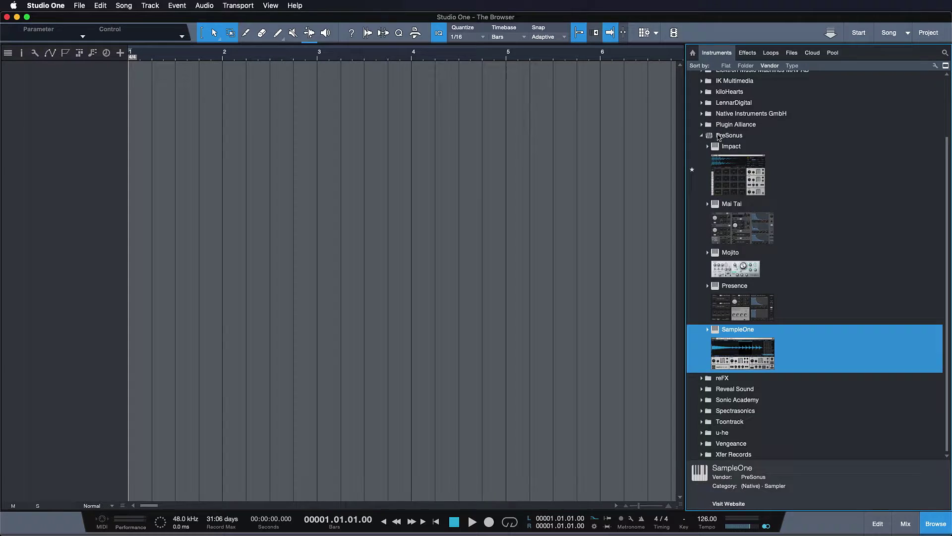
pyautogui.click(731, 146)
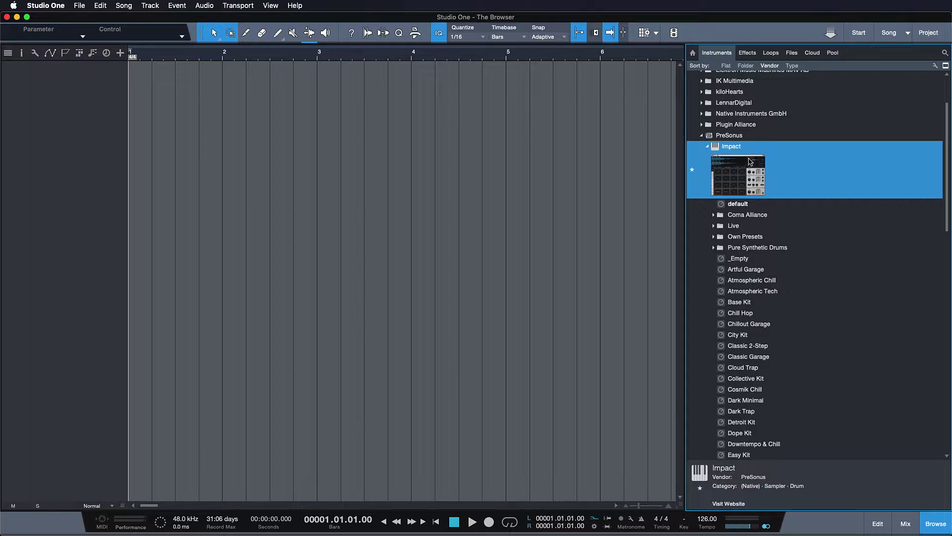
pyautogui.moveTo(732, 146); pyautogui.dragTo(533, 139)
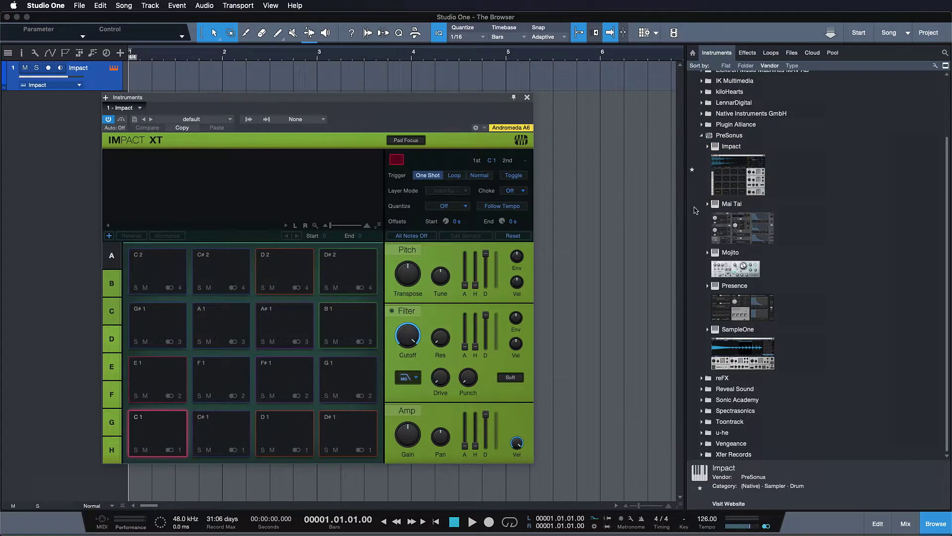
pyautogui.click(742, 214)
pyautogui.moveTo(743, 214); pyautogui.dragTo(601, 174)
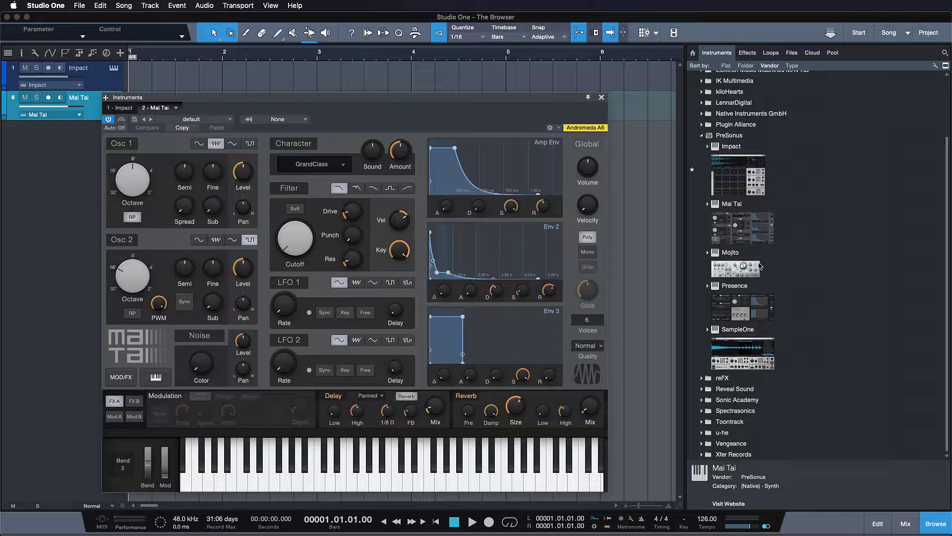
pyautogui.moveTo(759, 265); pyautogui.dragTo(644, 273)
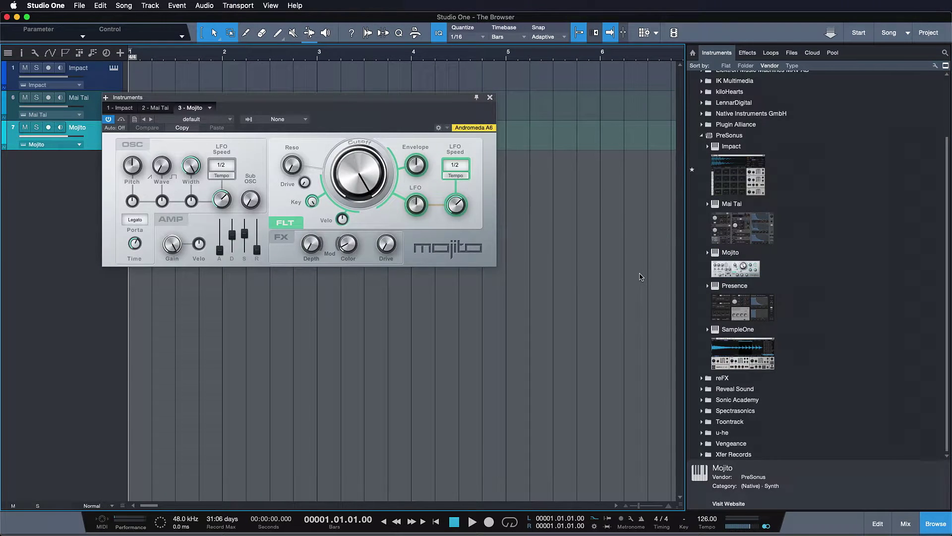
pyautogui.moveTo(751, 297); pyautogui.dragTo(579, 266)
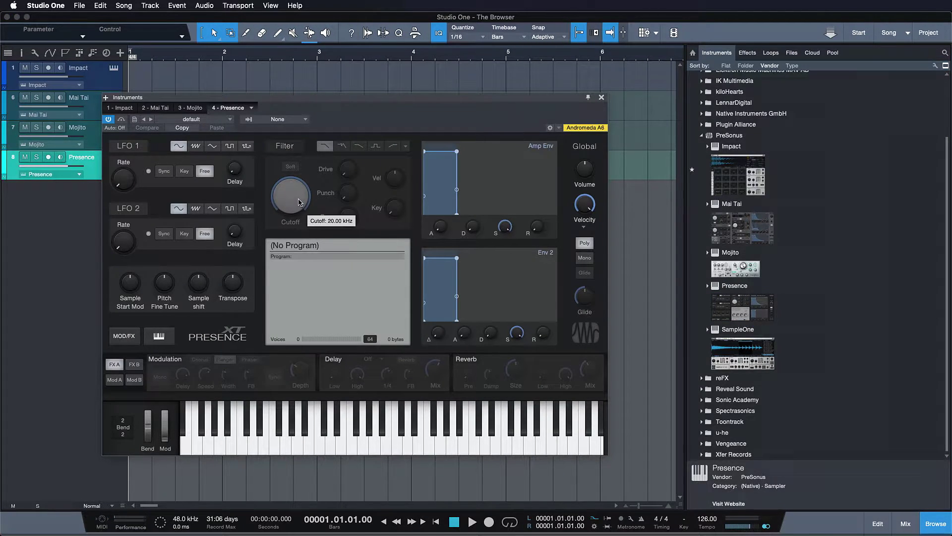
# - Load the Piano > Acoustic Piano - Atmo preset into Presence
pyautogui.click(220, 122)
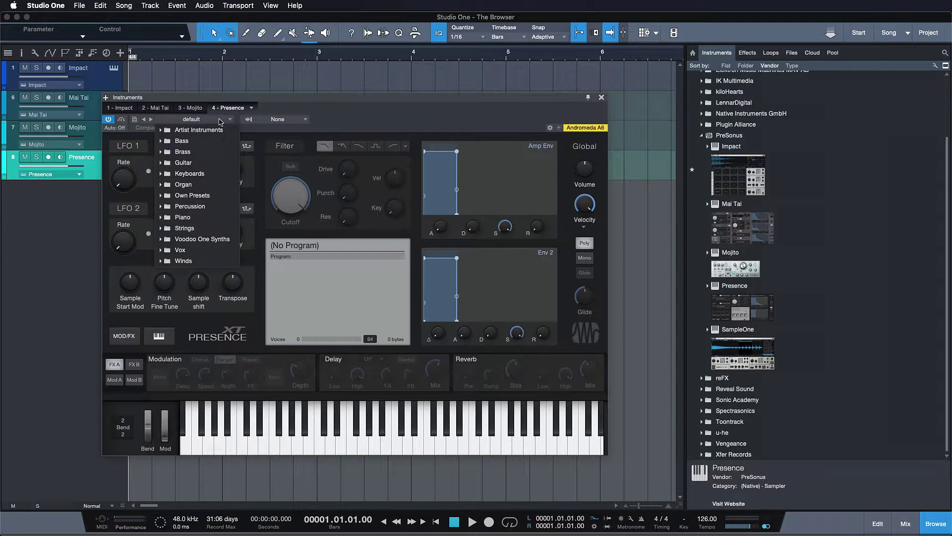
pyautogui.click(207, 218)
pyautogui.click(208, 239)
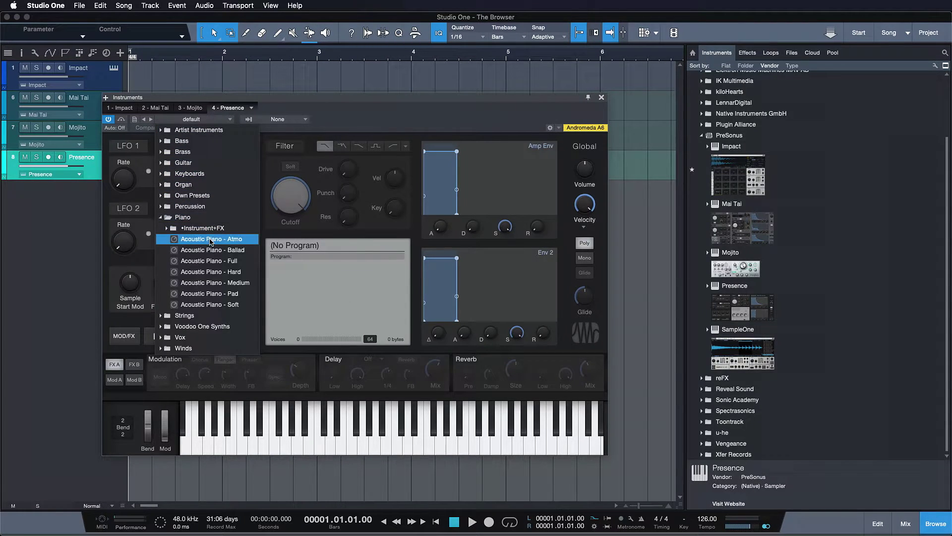
pyautogui.click(401, 120)
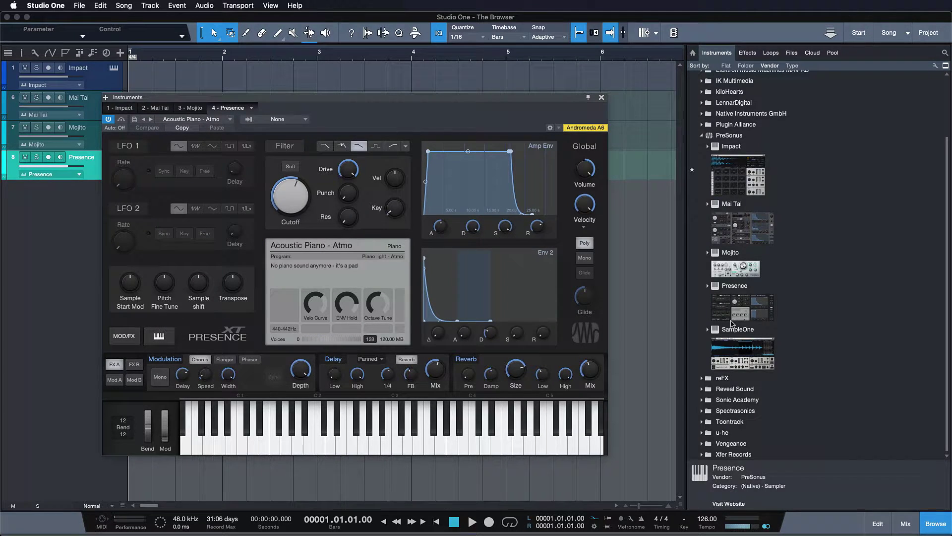
# - Add a SampleOne sampler track, view its Record tab, then close its window
pyautogui.moveTo(749, 342); pyautogui.dragTo(632, 316)
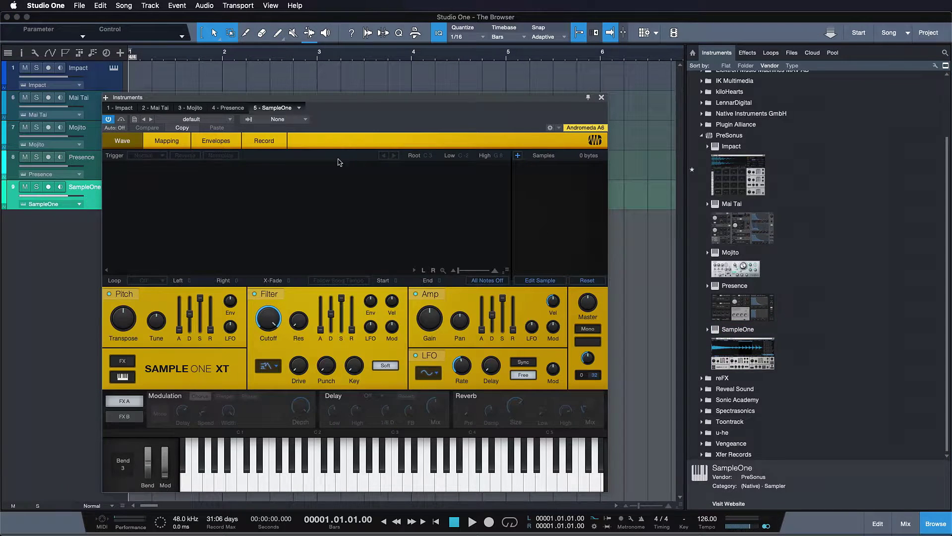
pyautogui.click(277, 143)
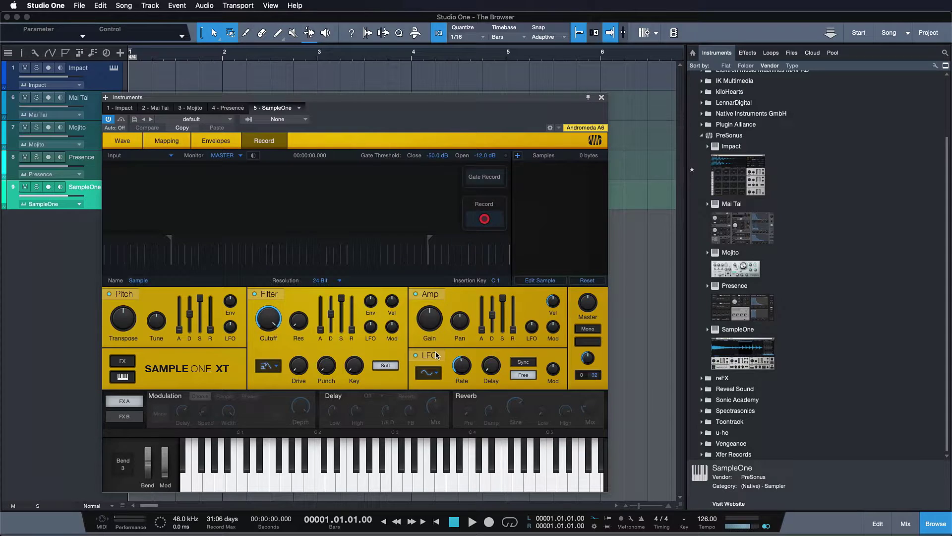
pyautogui.click(601, 97)
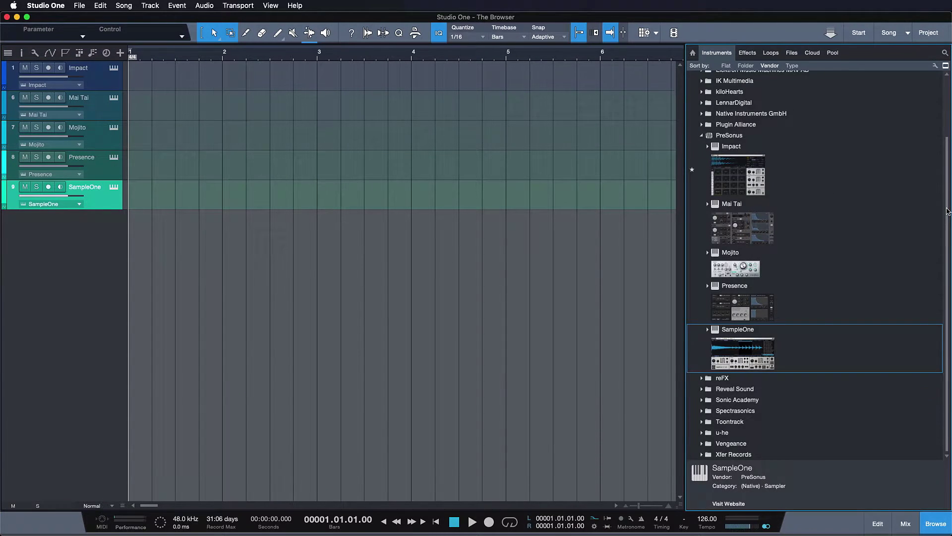
pyautogui.moveTo(947, 215)
pyautogui.mouseDown()
pyautogui.moveTo(947, 149)
pyautogui.moveTo(948, 218)
pyautogui.mouseUp()
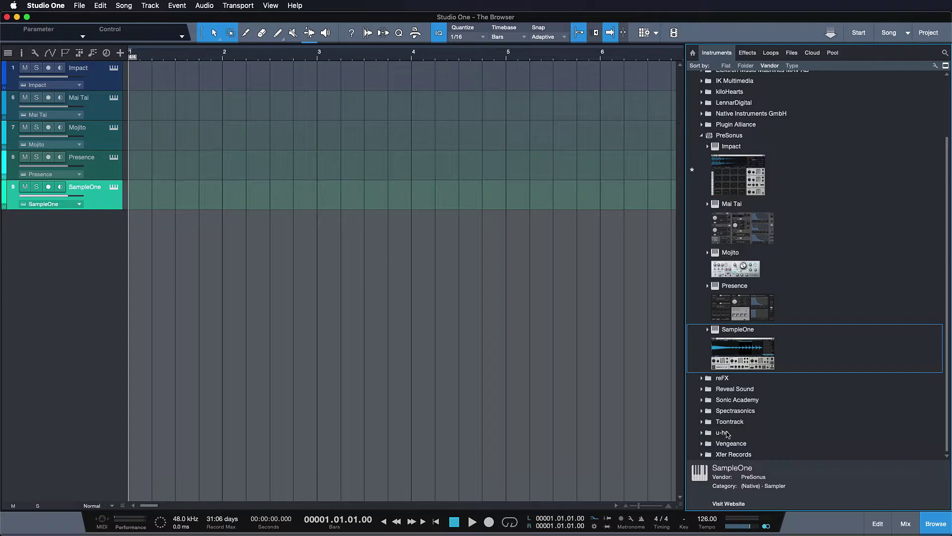
# - Expand and collapse the u-he instrument folder
pyautogui.doubleClick(727, 433)
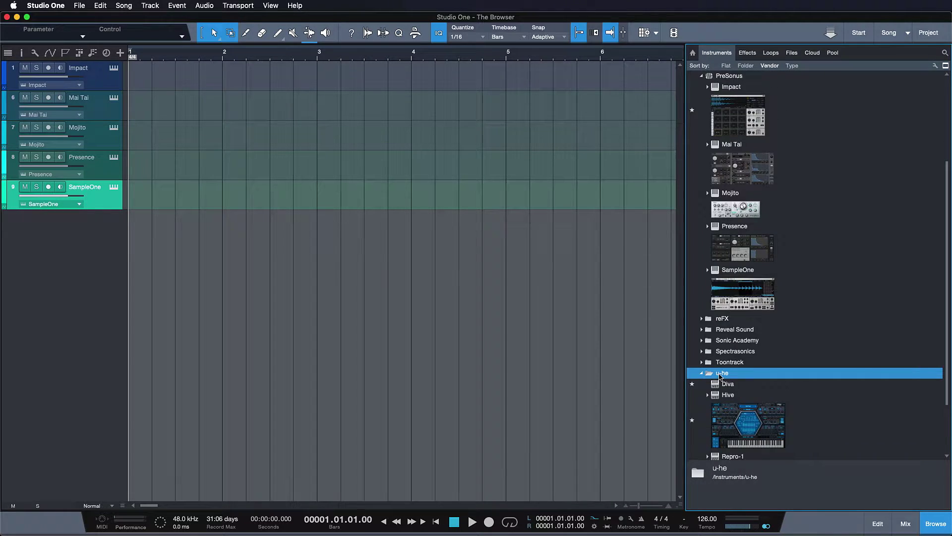
pyautogui.doubleClick(721, 375)
pyautogui.scroll(6, 799, 385)
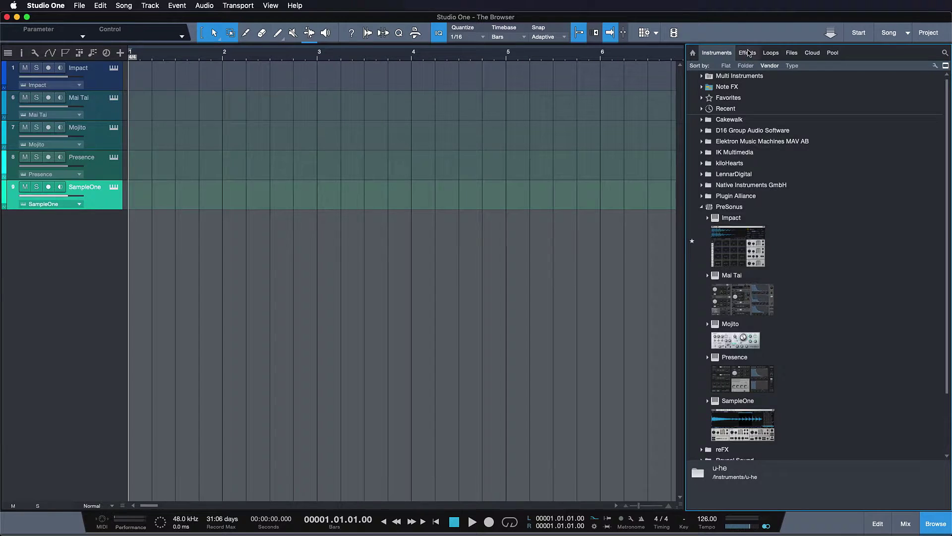
# - Show the Effects browser with the Inspector, and peek into the Dynamics and Delay folders
pyautogui.click(747, 53)
pyautogui.press('F4')
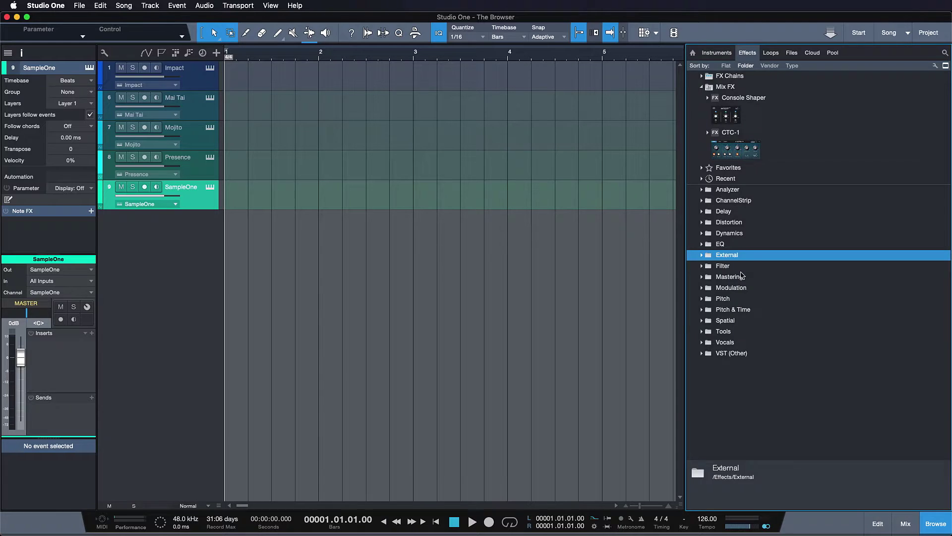
pyautogui.doubleClick(735, 232)
pyautogui.doubleClick(736, 232)
pyautogui.doubleClick(740, 211)
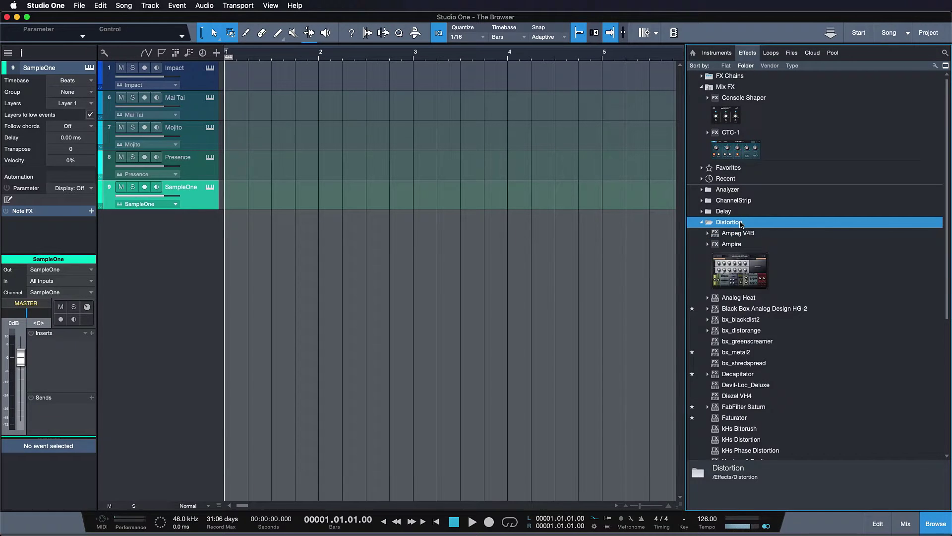
pyautogui.doubleClick(740, 212)
pyautogui.doubleClick(743, 213)
pyautogui.doubleClick(744, 212)
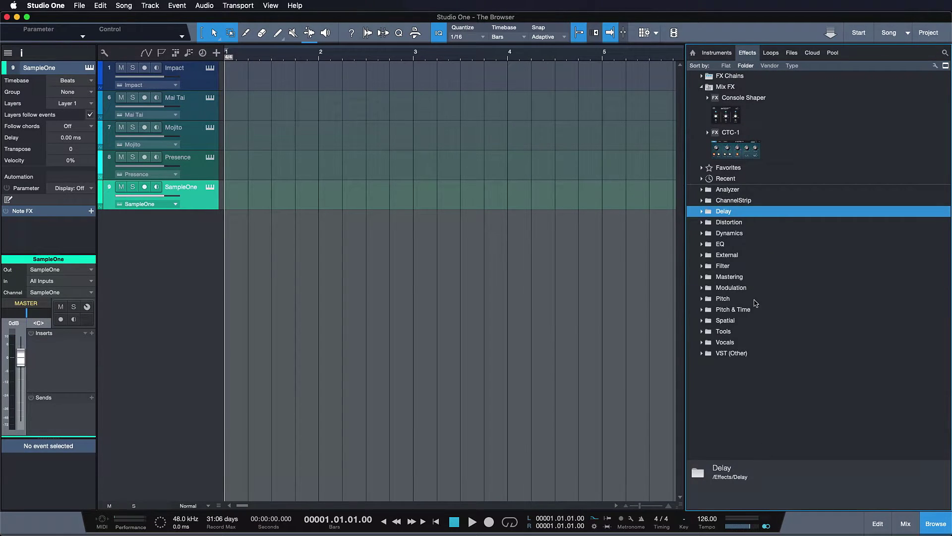
# - Peek into the Pitch and Modulation effects folders, then clear the selection
pyautogui.doubleClick(755, 299)
pyautogui.doubleClick(755, 300)
pyautogui.doubleClick(753, 289)
pyautogui.doubleClick(753, 288)
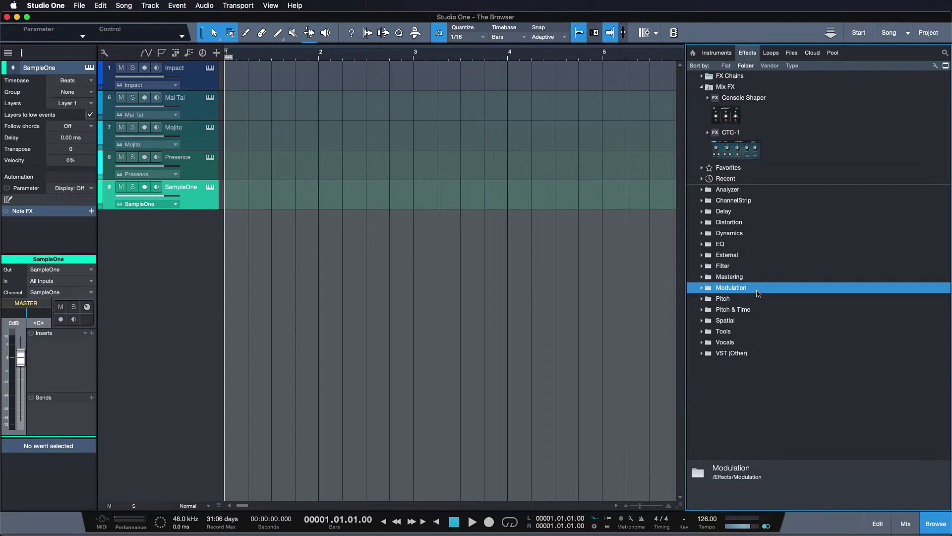
pyautogui.click(770, 398)
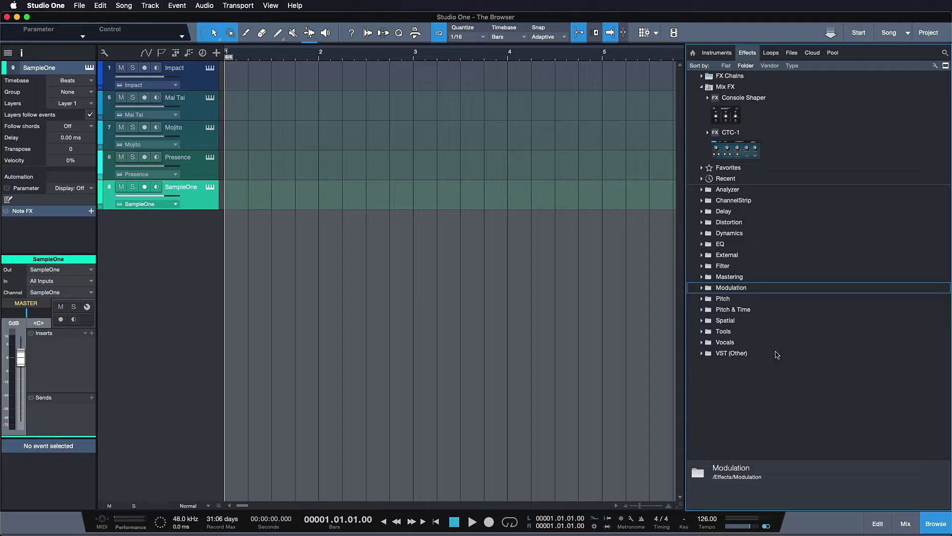
# - Rename the External effects folder to EXTERNAL, then open the Filter folder
pyautogui.rightClick(728, 256)
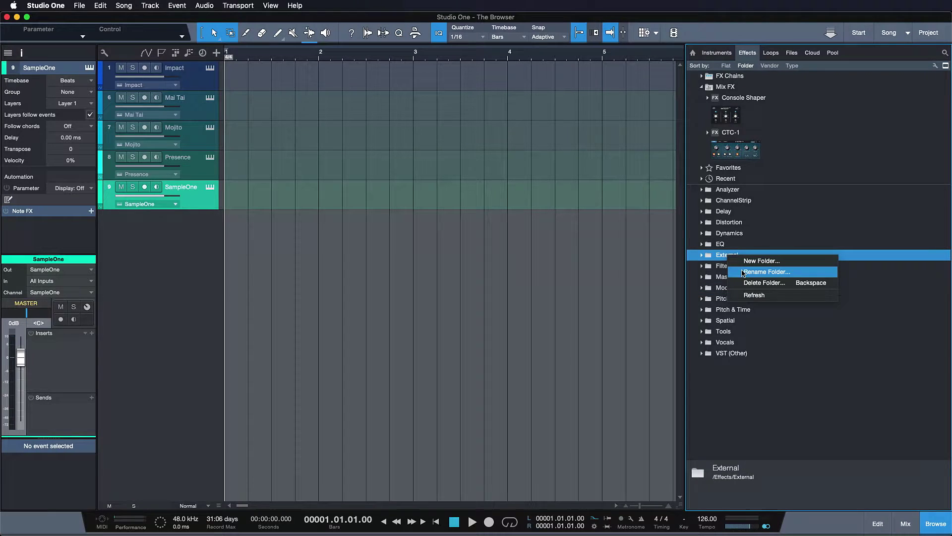
pyautogui.click(744, 272)
pyautogui.write('EXTERNAL')
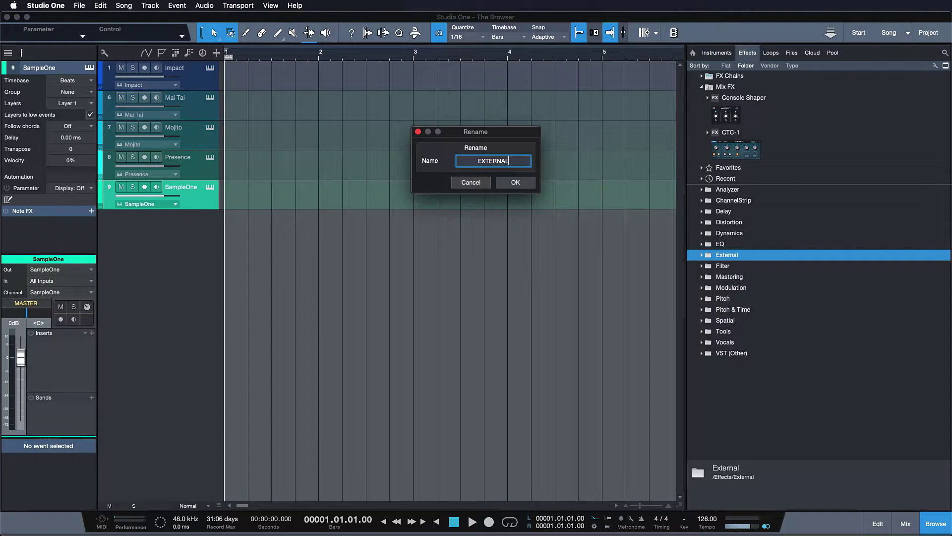
pyautogui.press('Return')
pyautogui.doubleClick(755, 267)
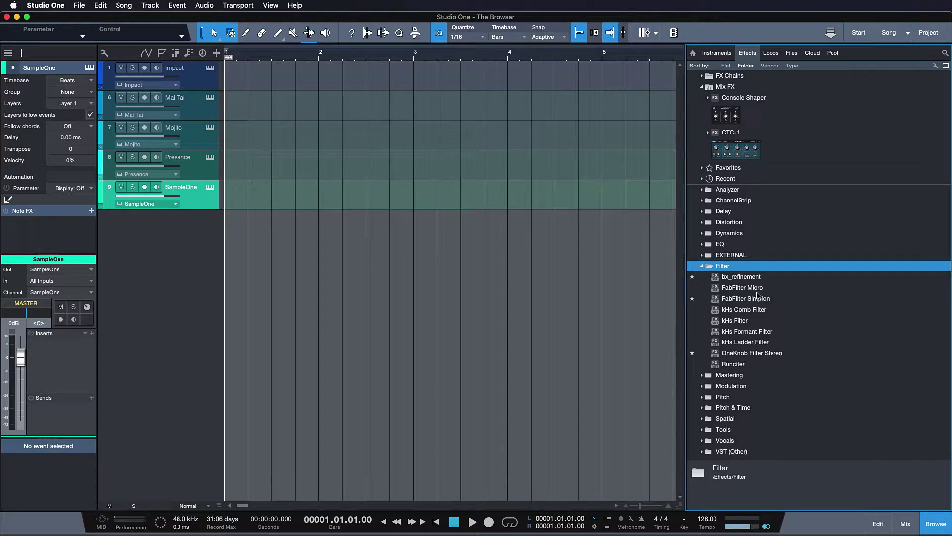
pyautogui.moveTo(756, 300); pyautogui.dragTo(767, 413)
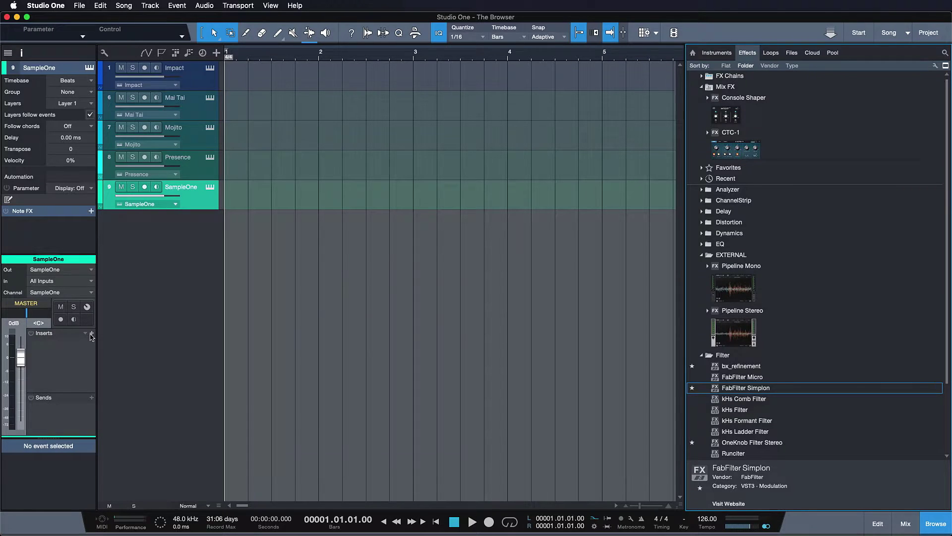
pyautogui.click(91, 336)
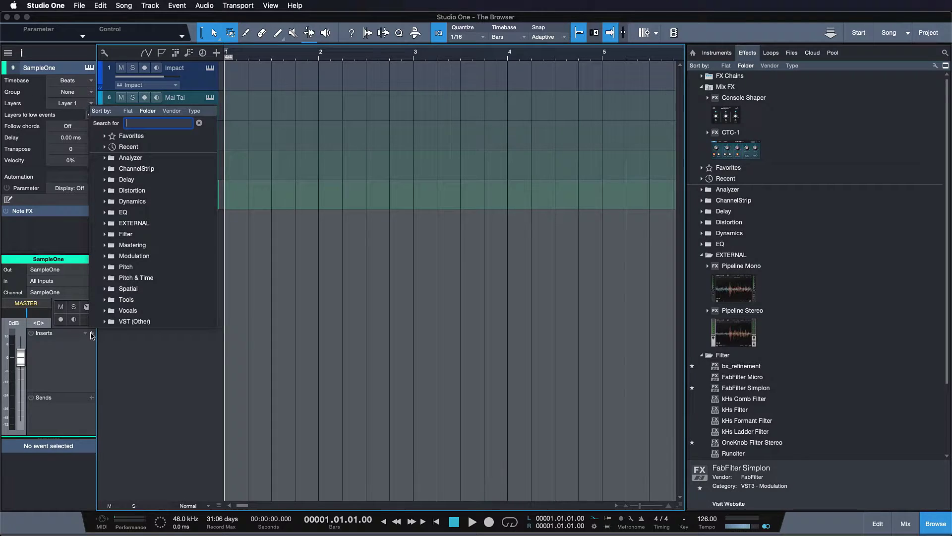
pyautogui.write('eq')
pyautogui.press('Return')
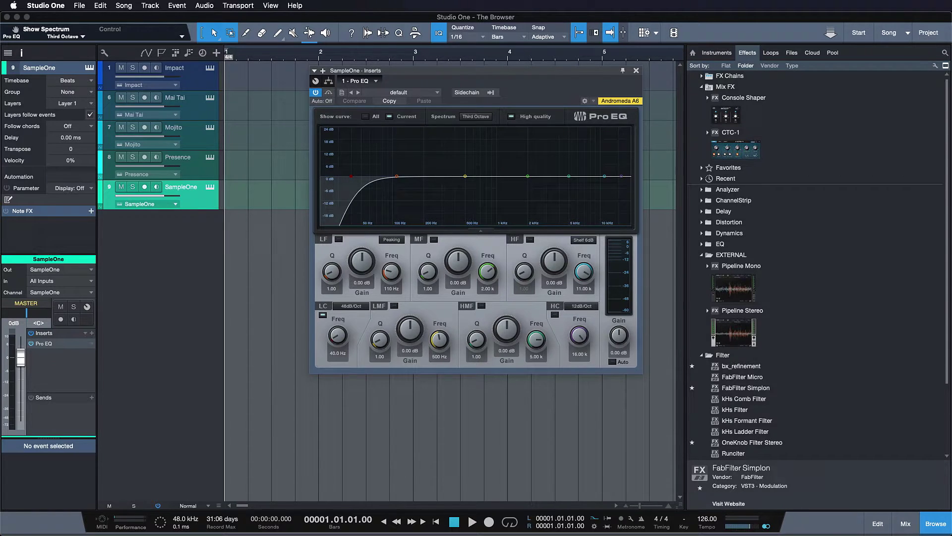
pyautogui.click(92, 343)
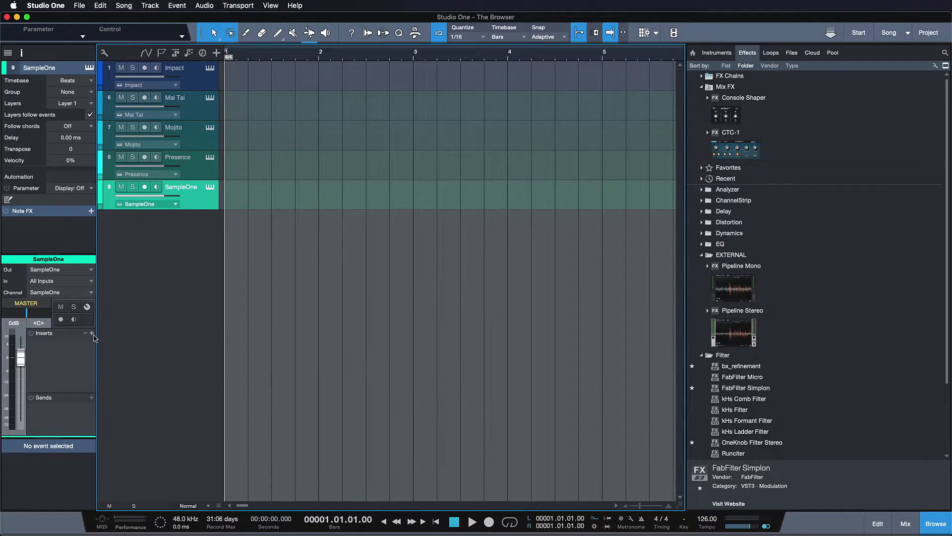
# - Browse the FX Chains > Vocals PreSonus presets, inspecting the Male Live and Female Pop chains
pyautogui.doubleClick(722, 77)
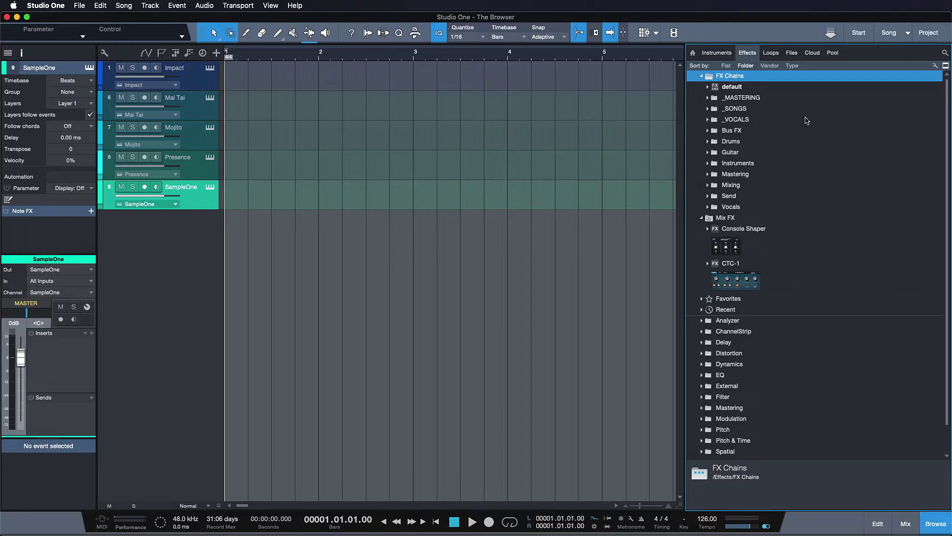
pyautogui.doubleClick(746, 208)
pyautogui.scroll(-1, 753, 213)
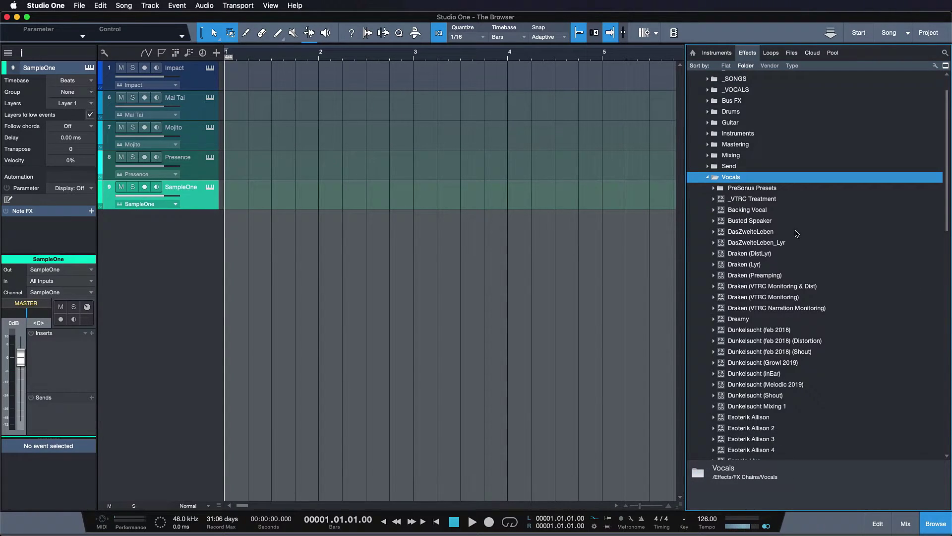
pyautogui.doubleClick(757, 190)
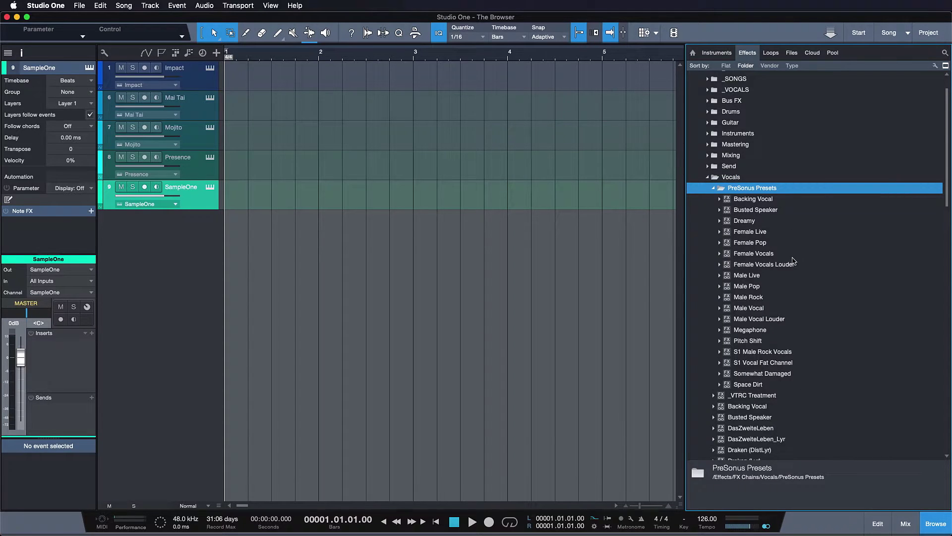
pyautogui.click(722, 274)
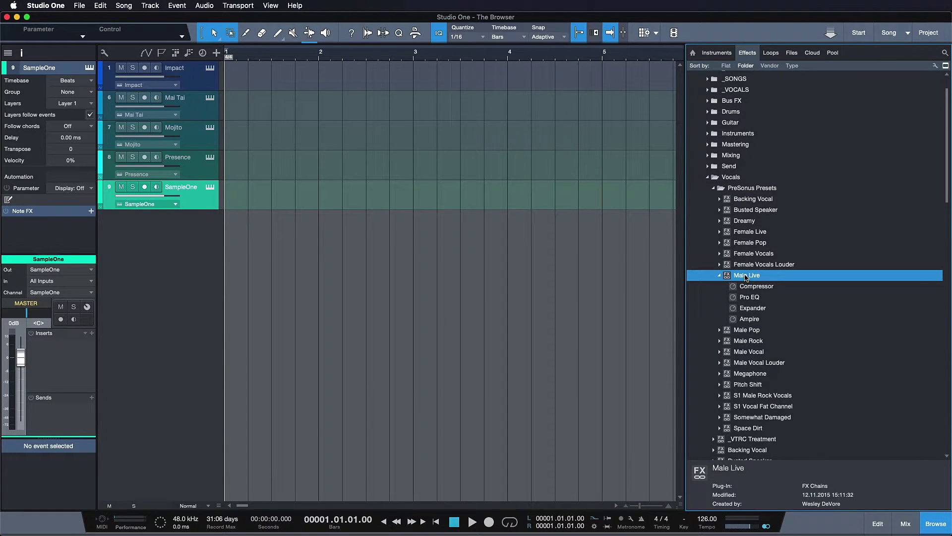
pyautogui.click(719, 275)
pyautogui.click(728, 248)
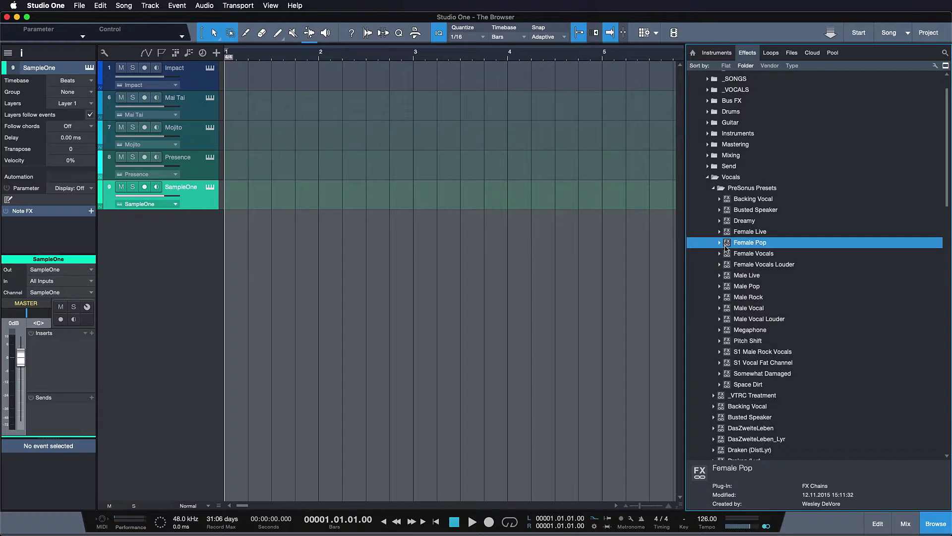
pyautogui.click(719, 243)
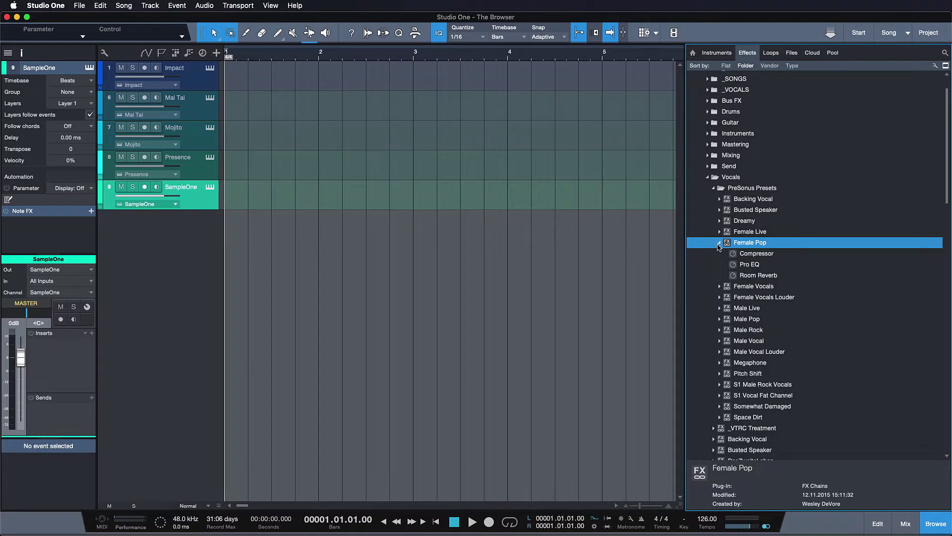
pyautogui.click(708, 177)
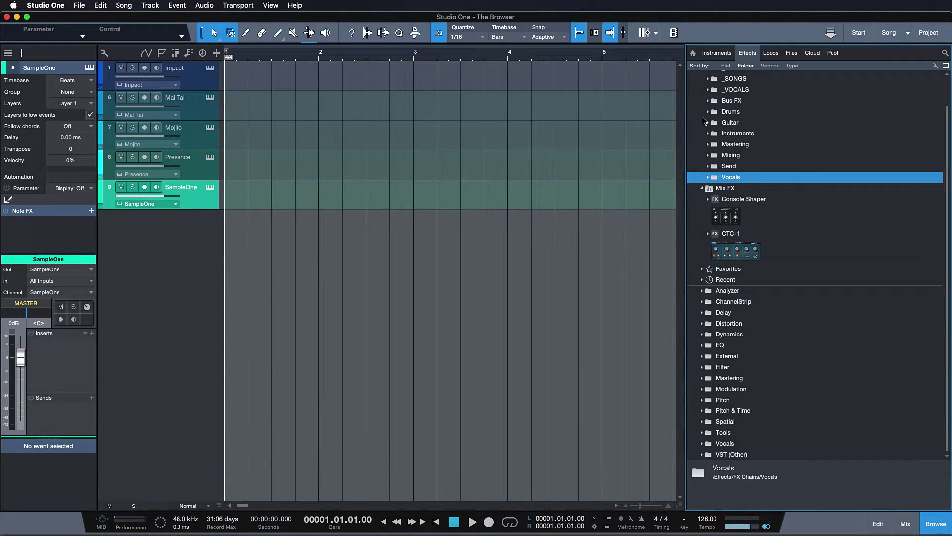
pyautogui.scroll(2, 704, 85)
pyautogui.click(701, 77)
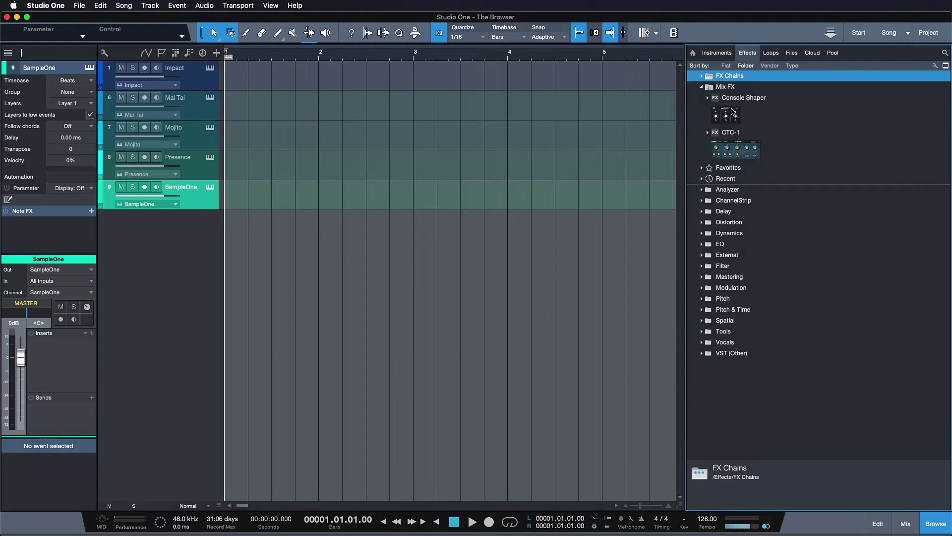
# - Add CTC-1 as a Mix FX on a new Bus 2, set to Tube, then Custom
pyautogui.doubleClick(734, 111)
pyautogui.doubleClick(754, 117)
pyautogui.doubleClick(778, 156)
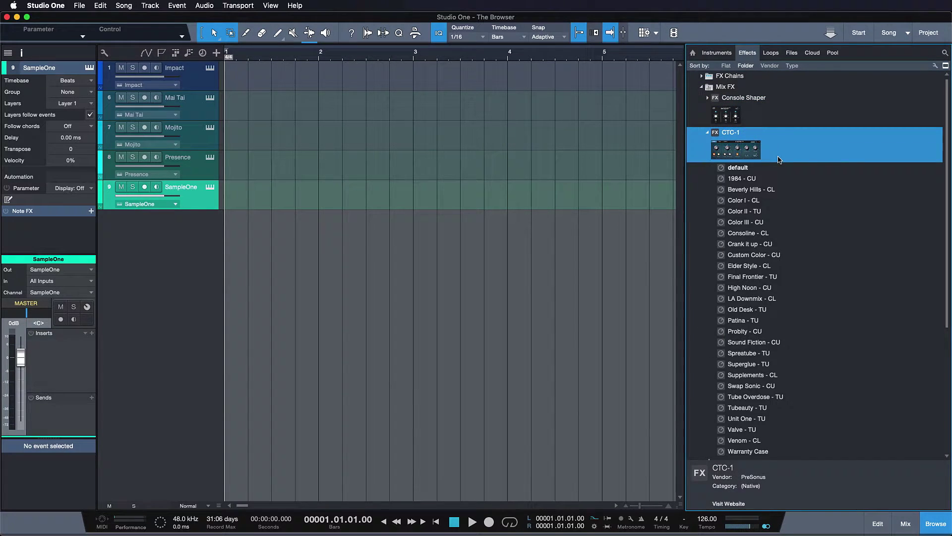
pyautogui.doubleClick(779, 160)
pyautogui.press('F3')
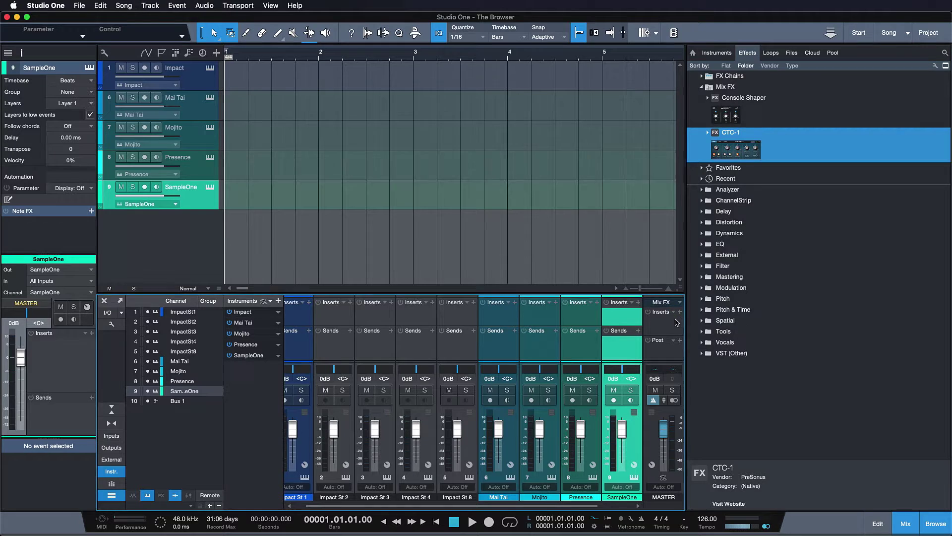
pyautogui.moveTo(677, 323); pyautogui.dragTo(675, 317)
pyautogui.click(352, 121)
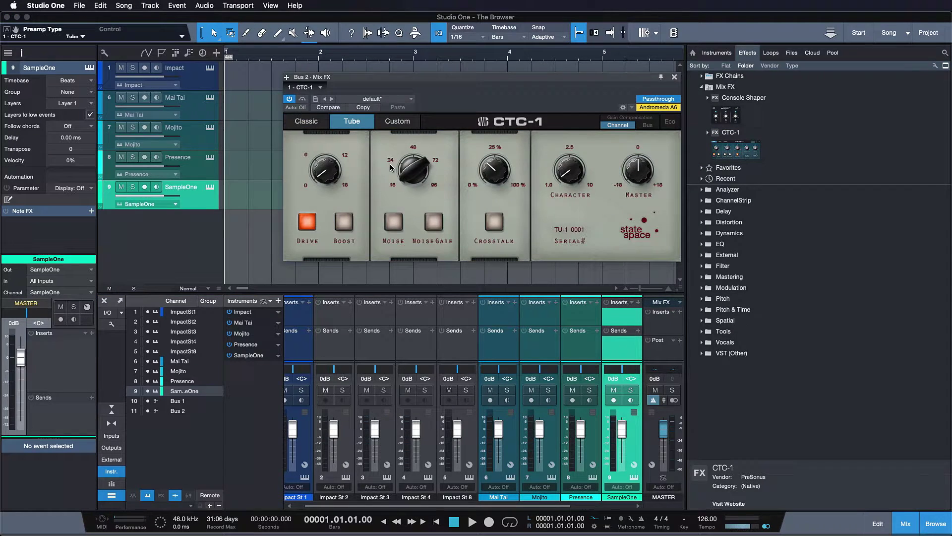
pyautogui.click(397, 121)
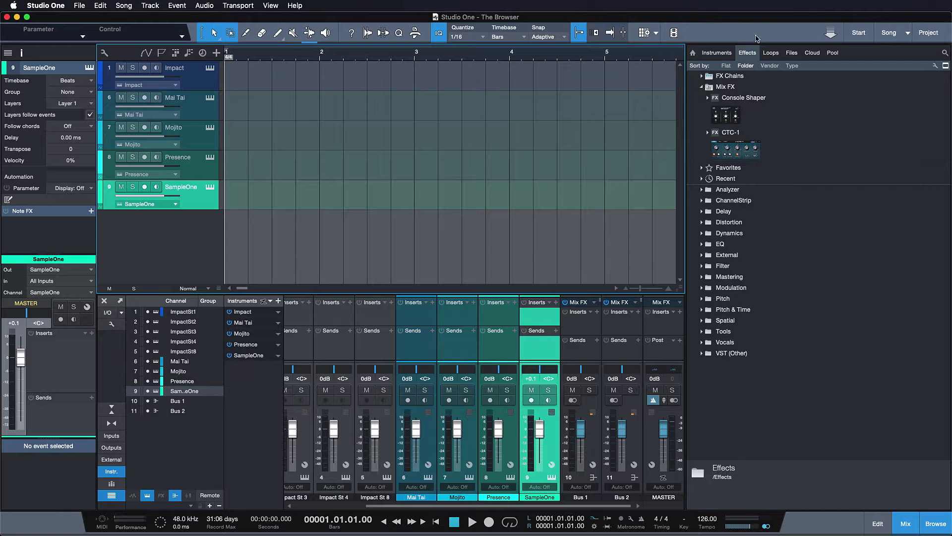
# - In the Loops library, expand Electropop > Drums > loop and HipHop > Effects > loop
pyautogui.click(770, 53)
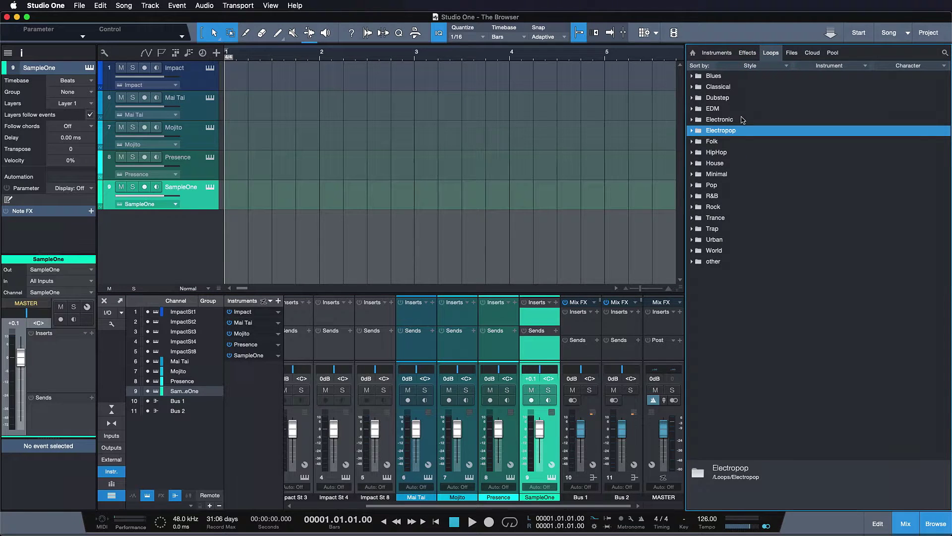
pyautogui.doubleClick(729, 131)
pyautogui.click(719, 164)
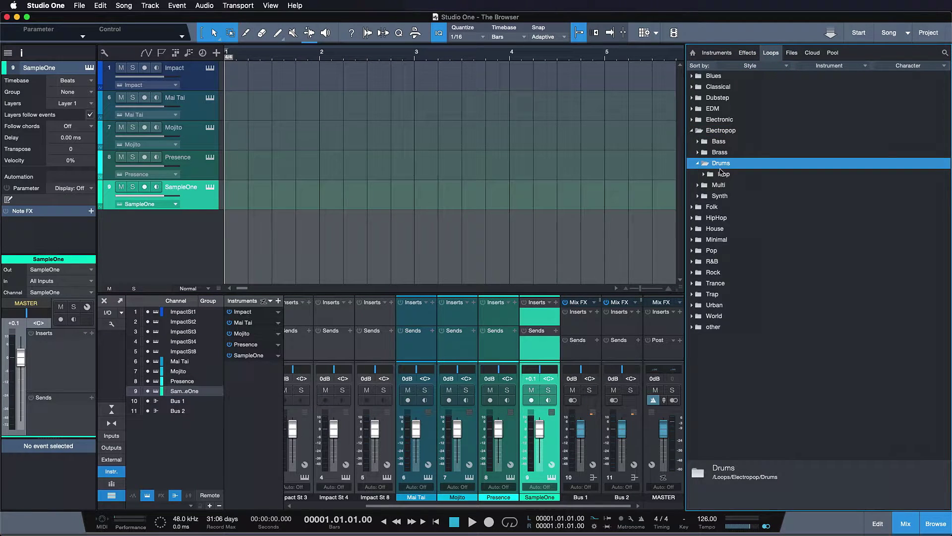
pyautogui.doubleClick(721, 173)
pyautogui.scroll(-5, 744, 317)
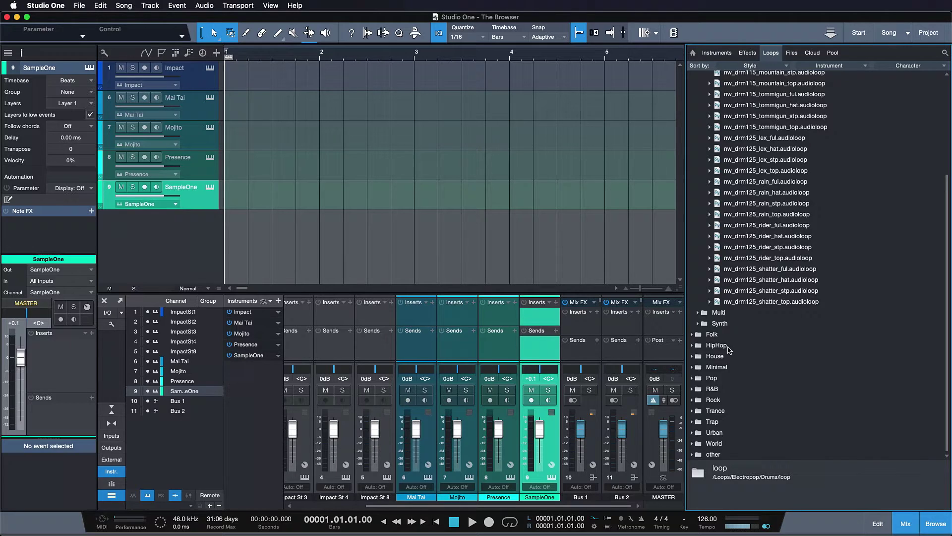
pyautogui.doubleClick(717, 345)
pyautogui.doubleClick(735, 412)
pyautogui.doubleClick(738, 422)
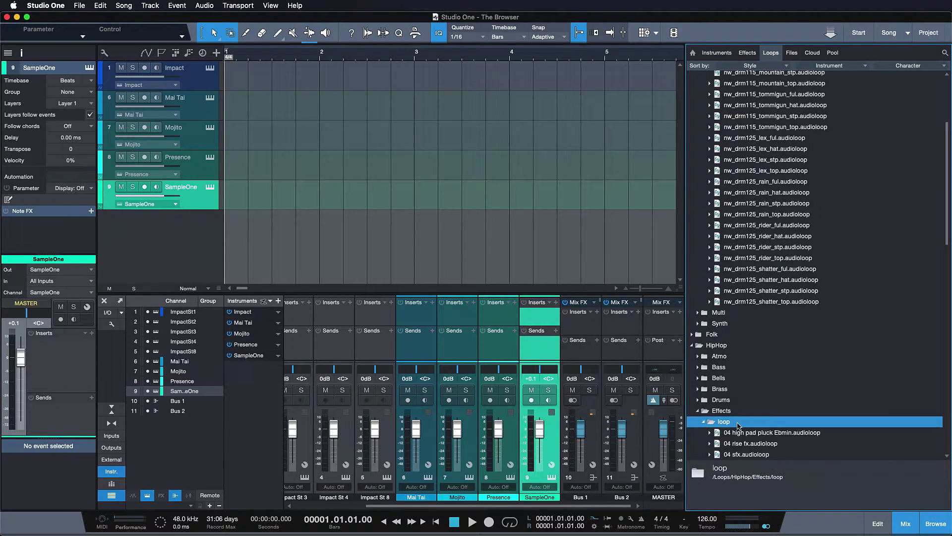
pyautogui.scroll(-8, 738, 425)
pyautogui.scroll(5, 738, 425)
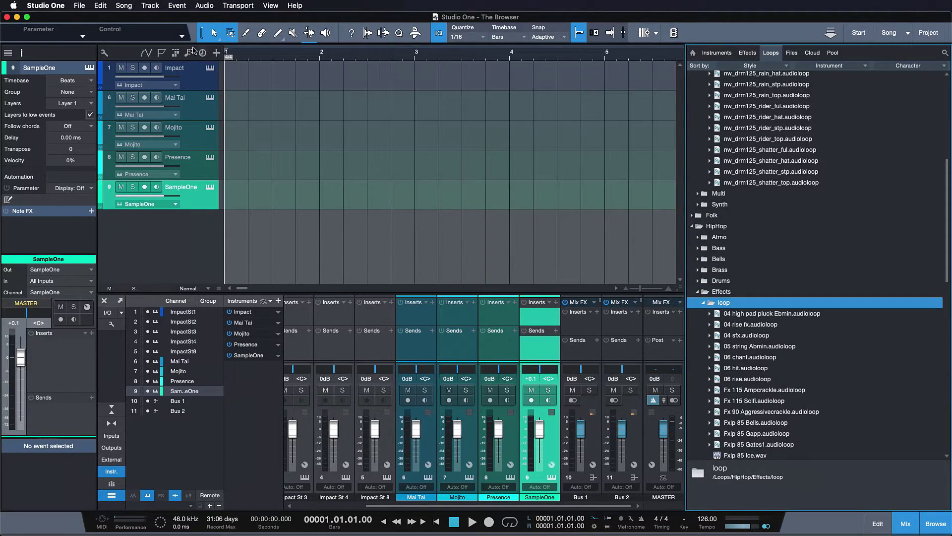
pyautogui.click(46, 6)
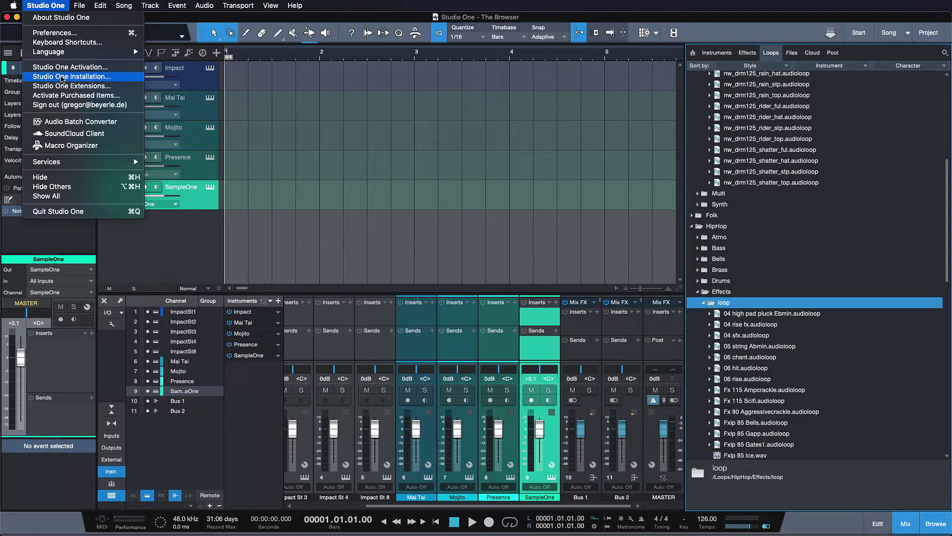
pyautogui.click(62, 77)
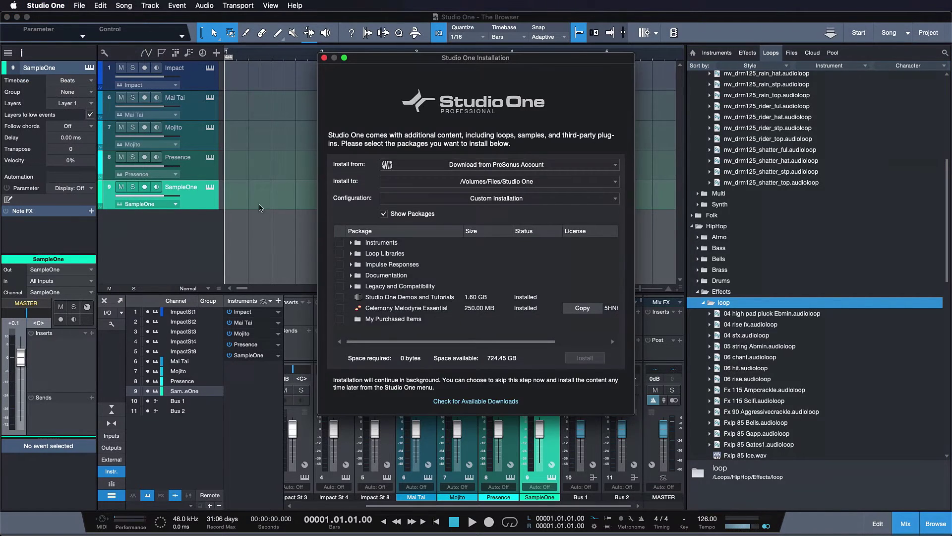
pyautogui.click(339, 264)
pyautogui.click(340, 275)
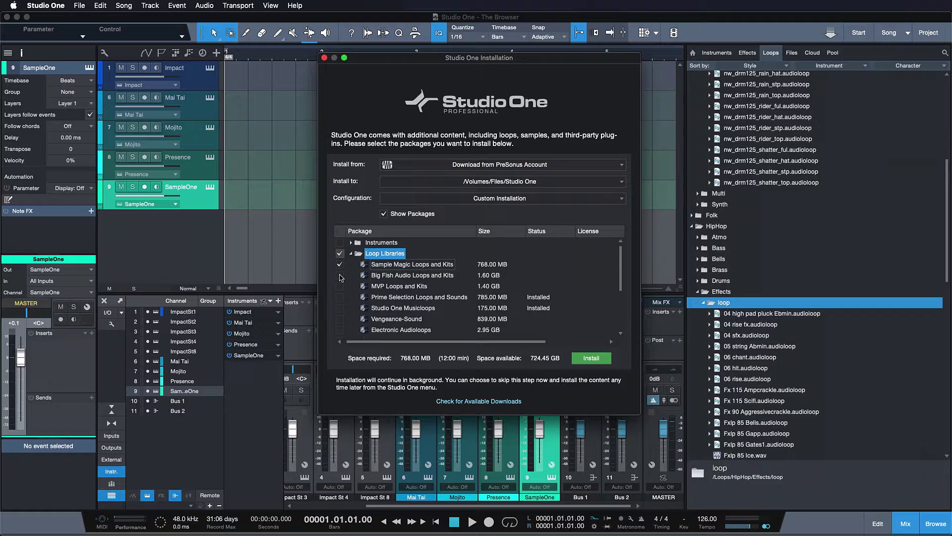
pyautogui.click(339, 286)
pyautogui.click(339, 297)
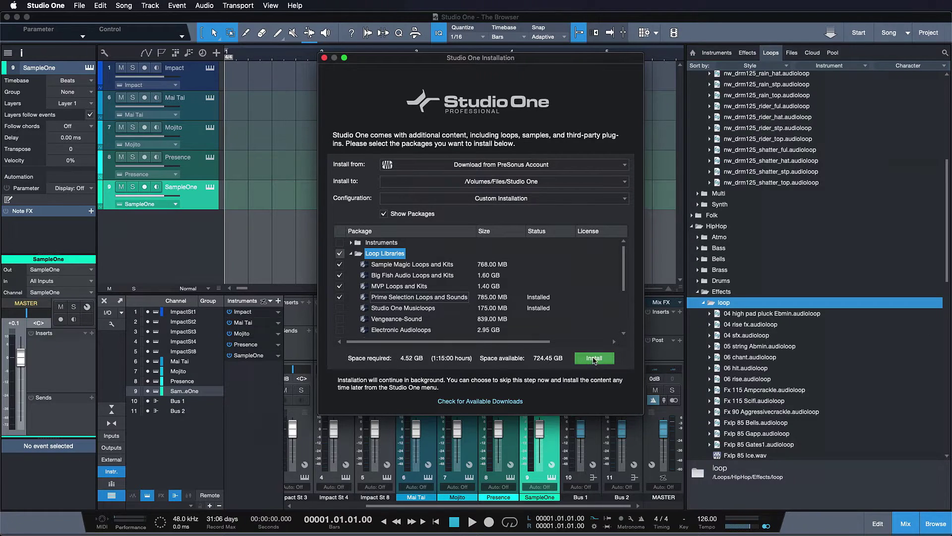
pyautogui.click(325, 58)
# - Place the nw_drm115_mountain_ful drum loop on a new track and duplicate it
pyautogui.scroll(10, 744, 179)
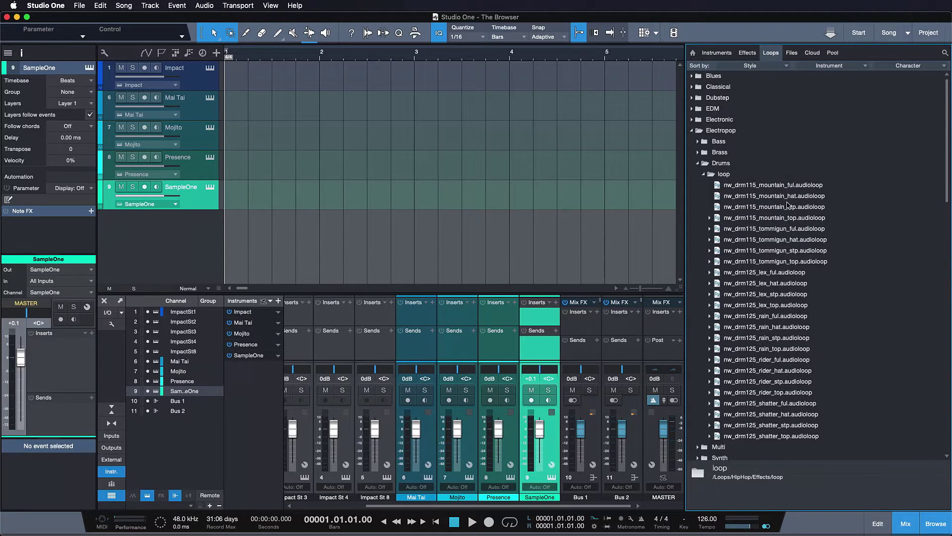
pyautogui.moveTo(747, 185); pyautogui.dragTo(238, 231)
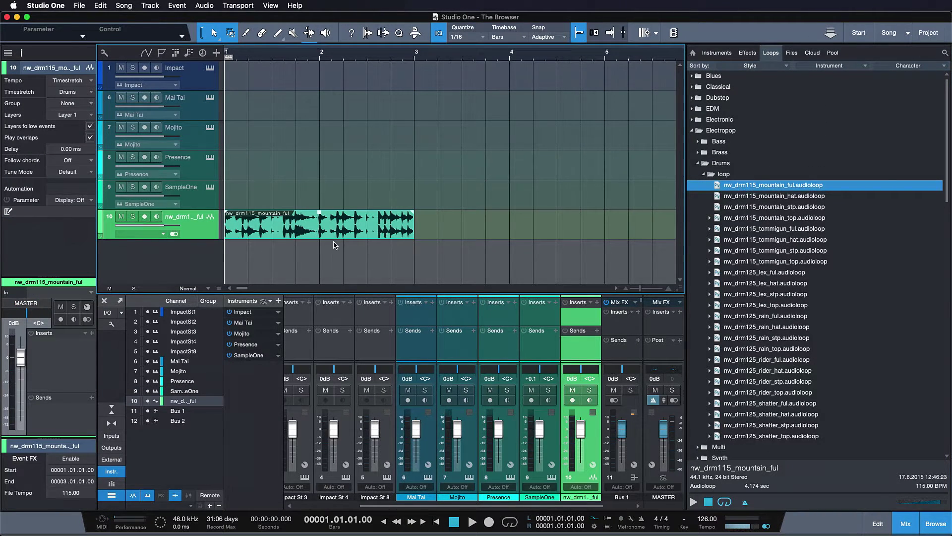
pyautogui.scroll(-2, 335, 244)
pyautogui.press('d')
pyautogui.press('d')
pyautogui.press('d')
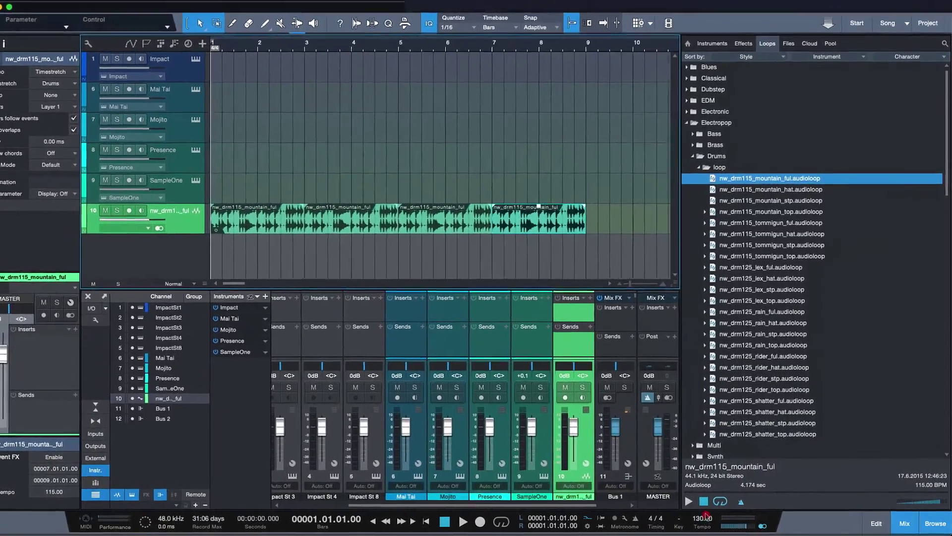
# - Set the song tempo to 126 BPM
pyautogui.moveTo(713, 519); pyautogui.dragTo(692, 449)
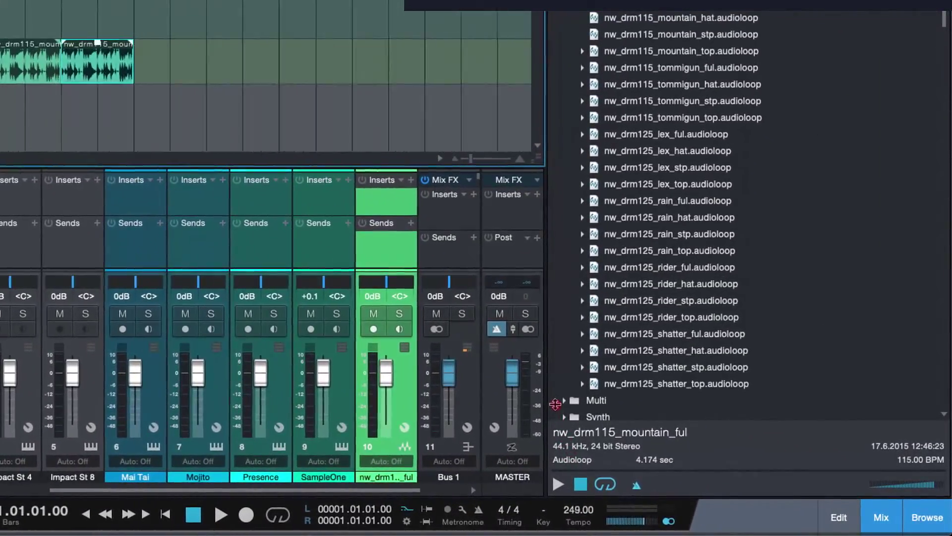
pyautogui.moveTo(555, 404); pyautogui.dragTo(537, 296)
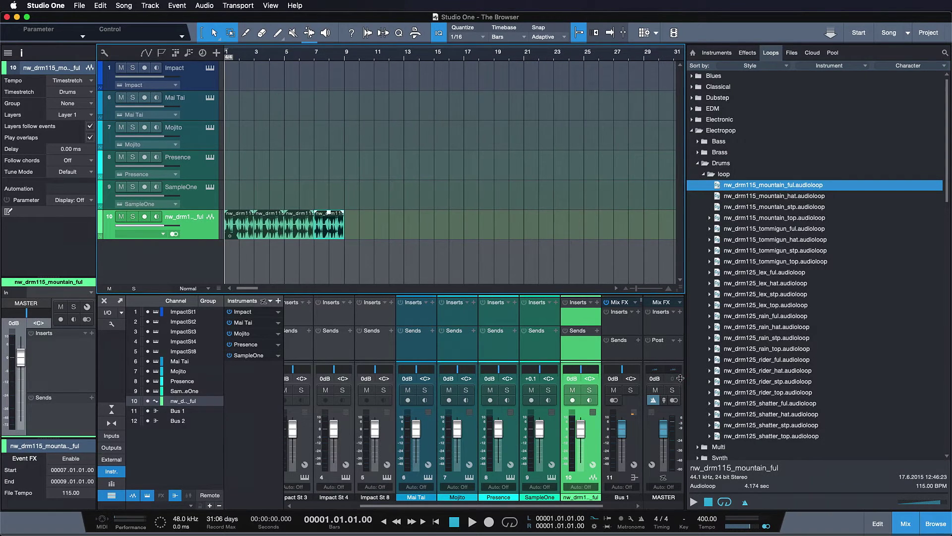
pyautogui.moveTo(680, 378); pyautogui.dragTo(691, 512)
pyautogui.click(707, 518)
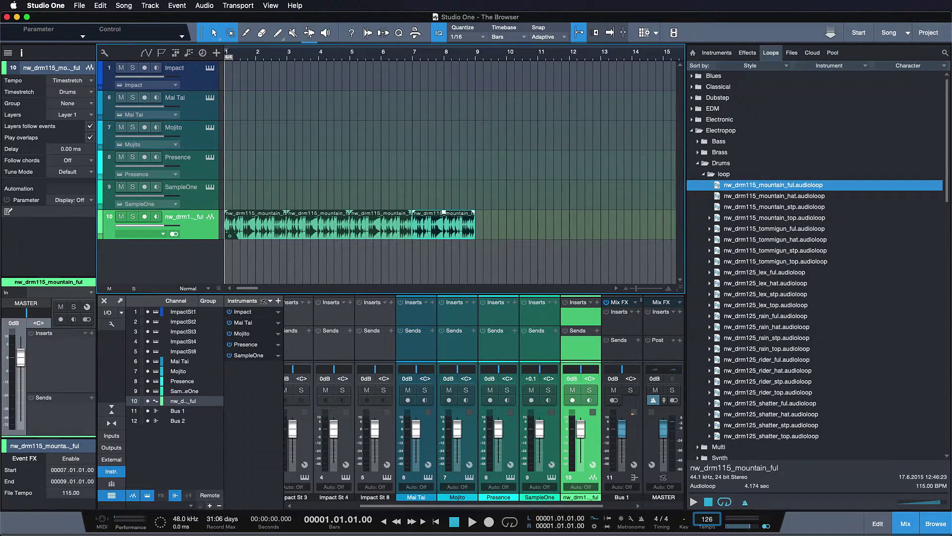
pyautogui.press('Return')
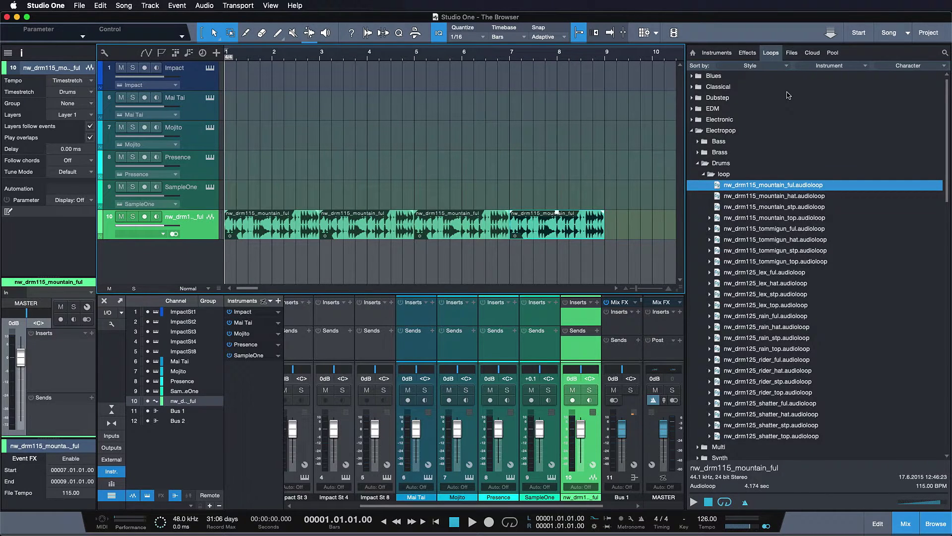
# - Select all drum clips and export them as a loop into My Sounds
pyautogui.click(791, 52)
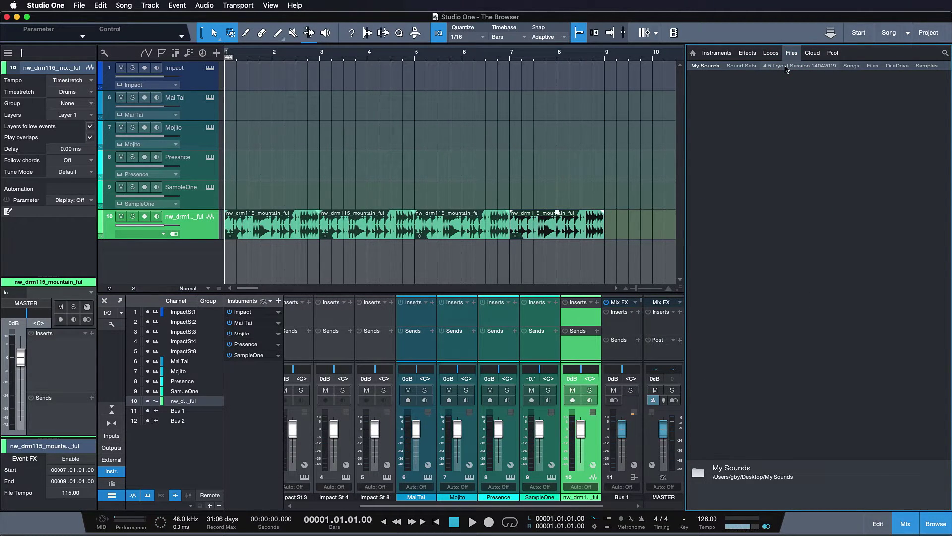
pyautogui.click(275, 224)
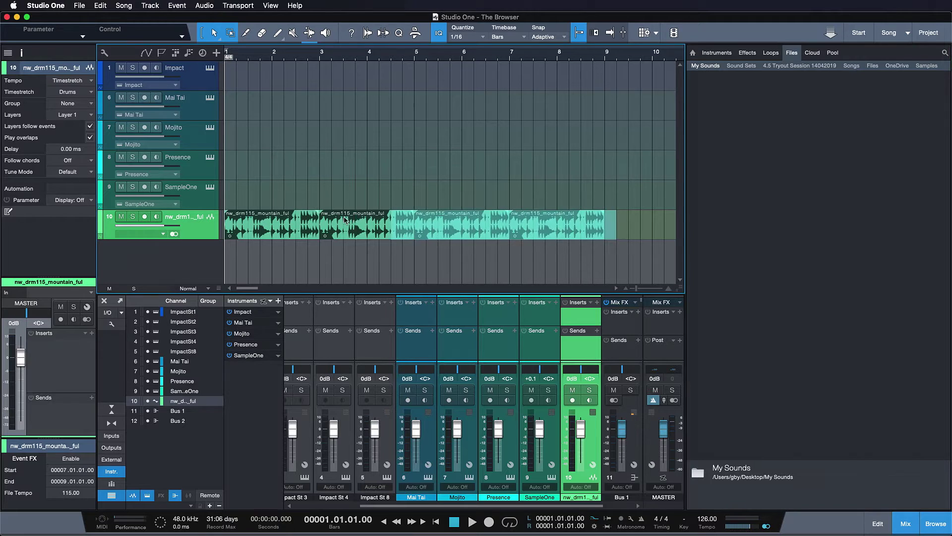
pyautogui.hotkey('ctrl', 'a')
pyautogui.moveTo(382, 228); pyautogui.dragTo(712, 152)
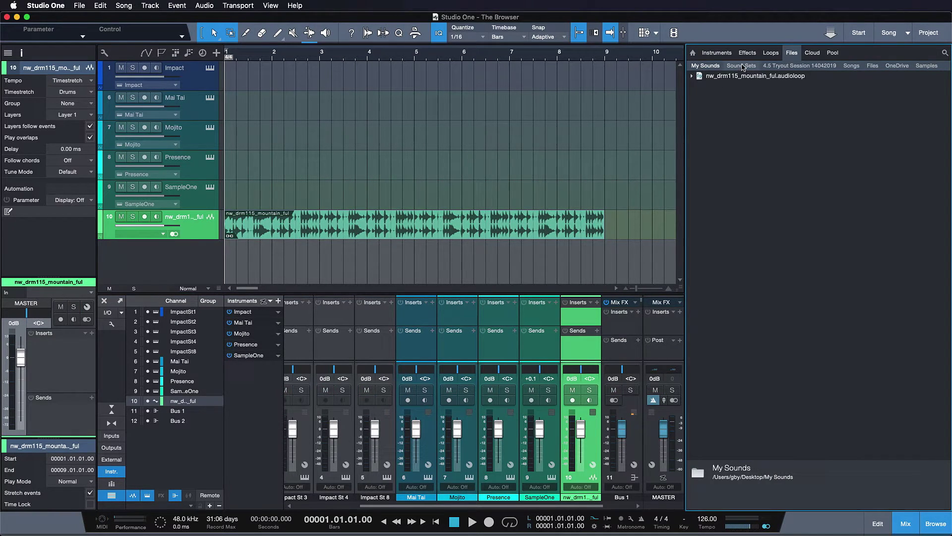
# - Browse the 4.5 Tryout Session song's Tracks and Presets > Channels, then show the Cloud section
pyautogui.click(821, 67)
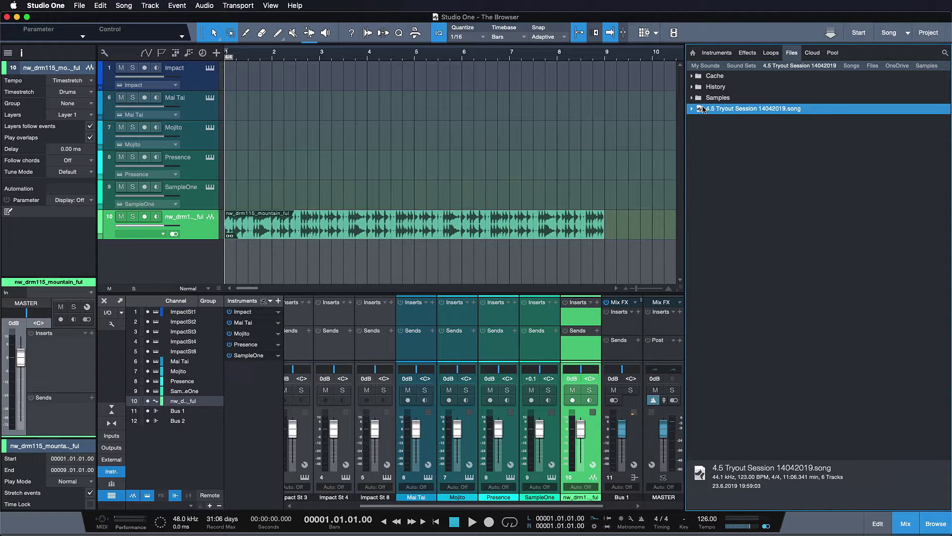
pyautogui.click(692, 108)
pyautogui.click(698, 120)
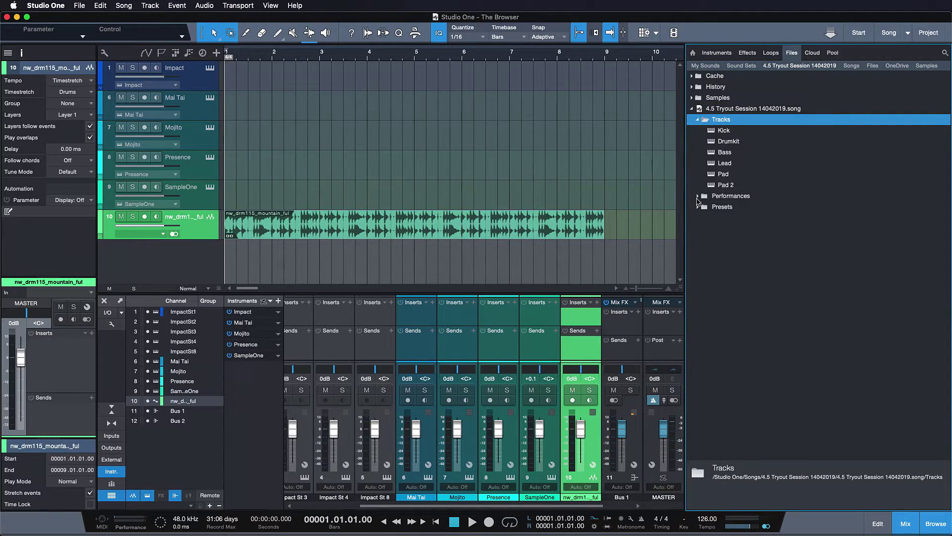
pyautogui.click(698, 207)
pyautogui.click(703, 218)
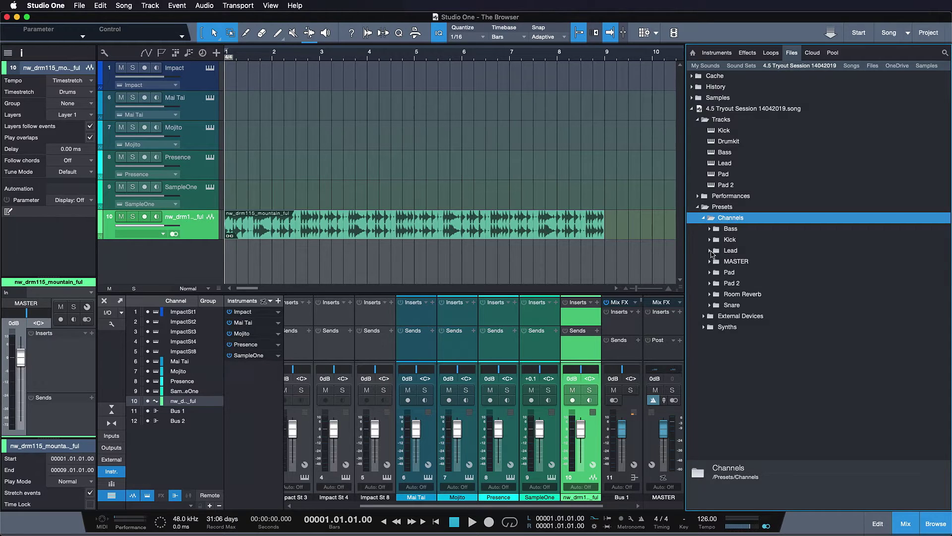
pyautogui.click(721, 250)
pyautogui.click(721, 250)
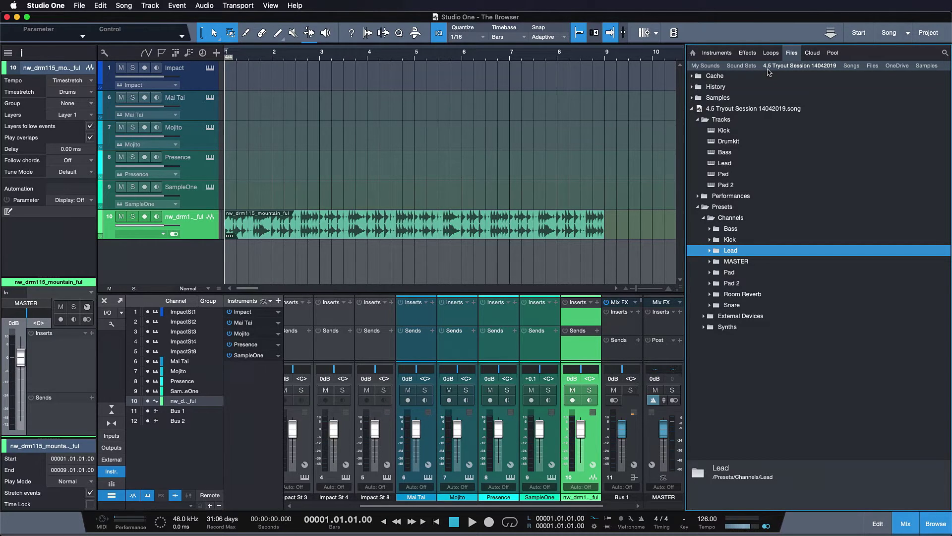
pyautogui.click(812, 52)
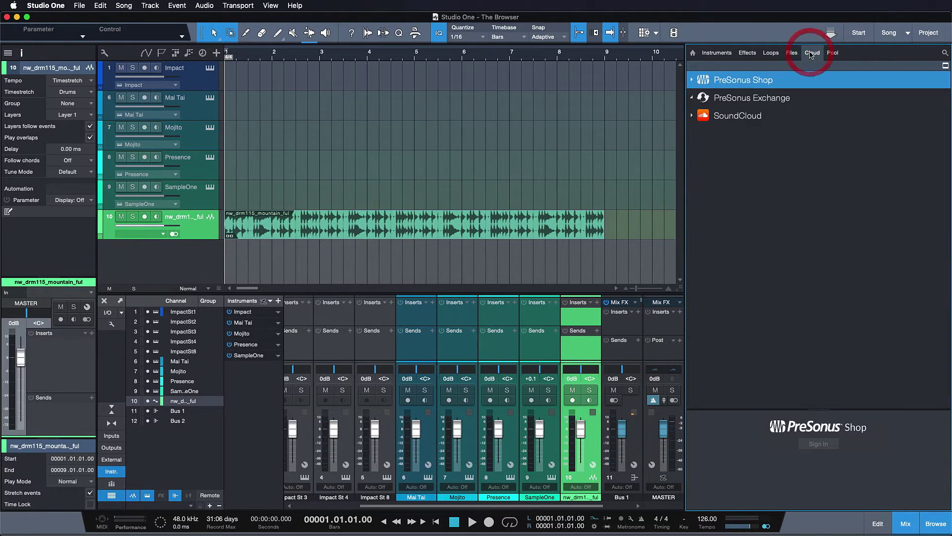
# - Browse PreSonus Shop's Extensions, Loops and Sounds, Plug-ins and Studio One Upgrades, then expand PreSonus Exchange
pyautogui.click(693, 80)
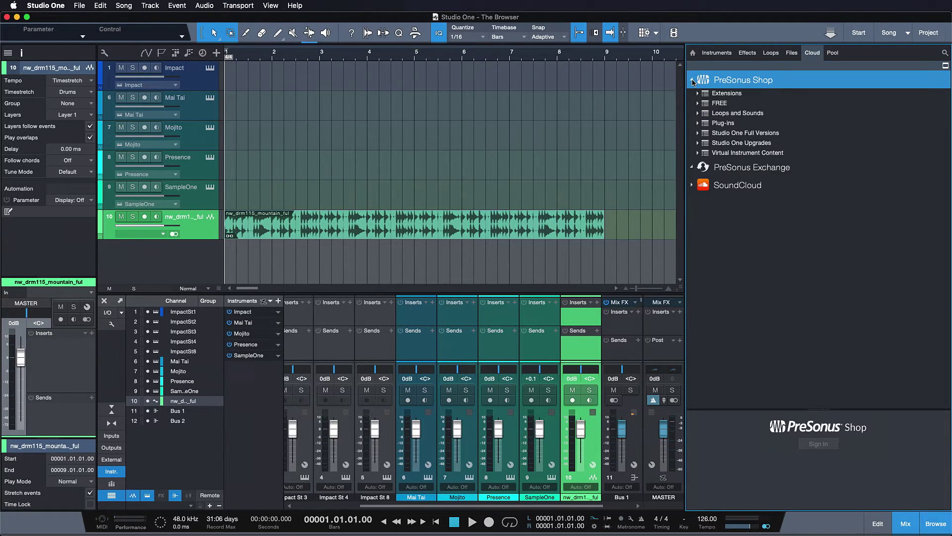
pyautogui.click(718, 94)
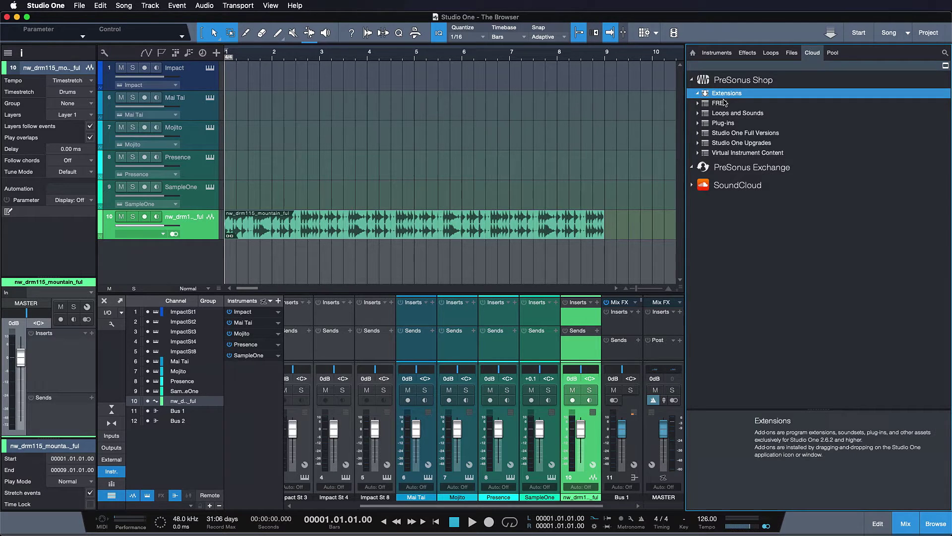
pyautogui.click(731, 114)
pyautogui.click(735, 122)
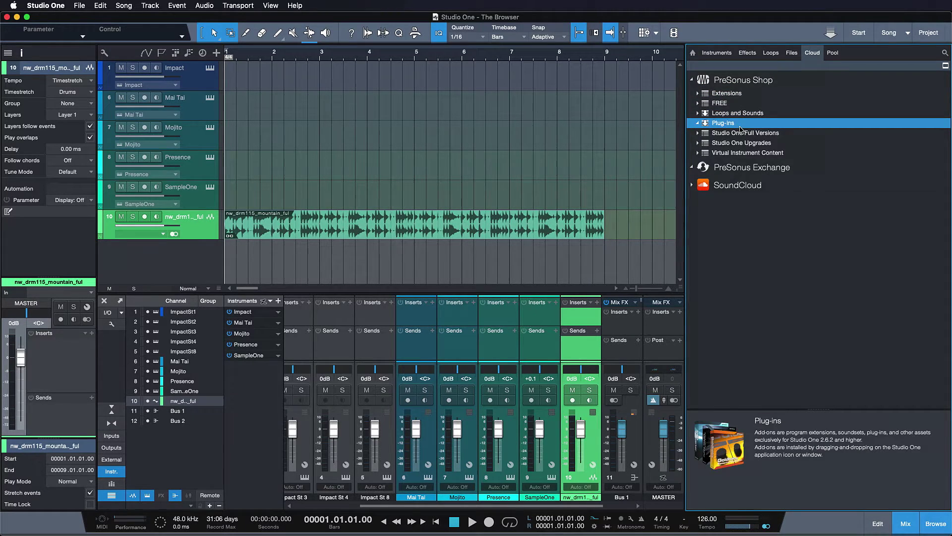
pyautogui.click(740, 132)
pyautogui.click(727, 142)
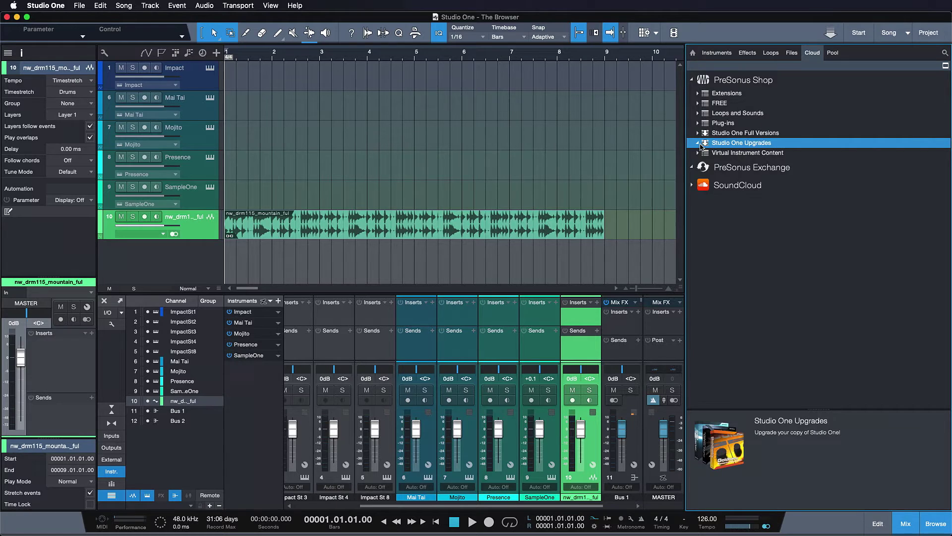
pyautogui.click(698, 143)
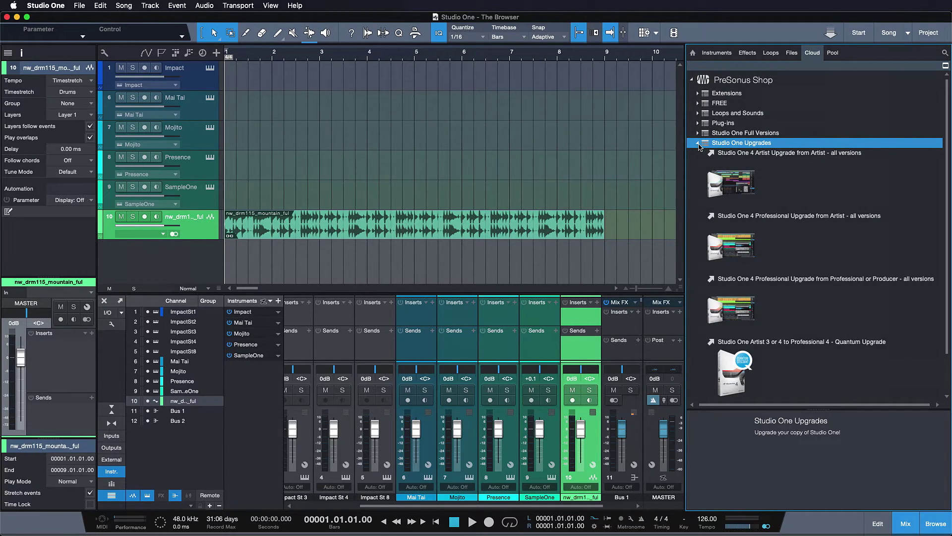
pyautogui.click(698, 143)
pyautogui.click(695, 168)
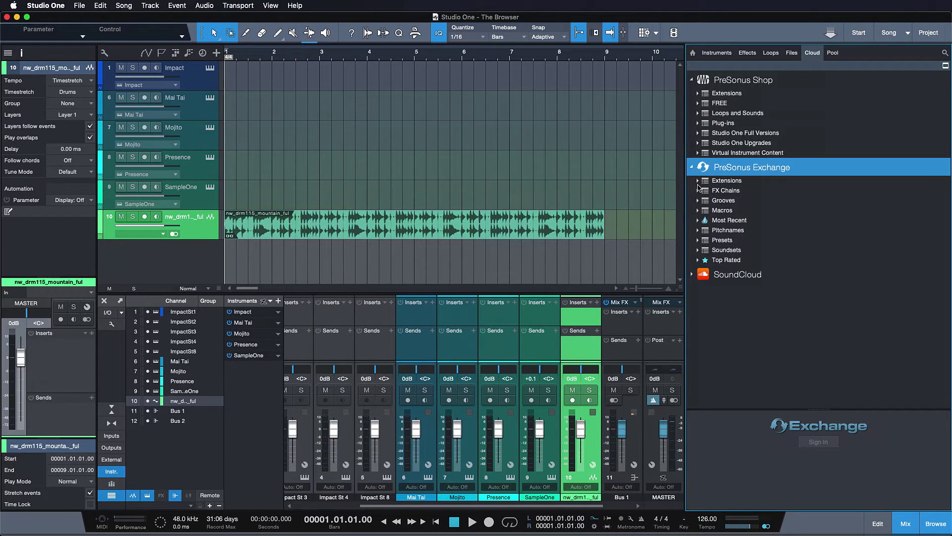
# - Expand the Exchange FX Chains, Grooves and Macros, then expand SoundCloud
pyautogui.click(698, 192)
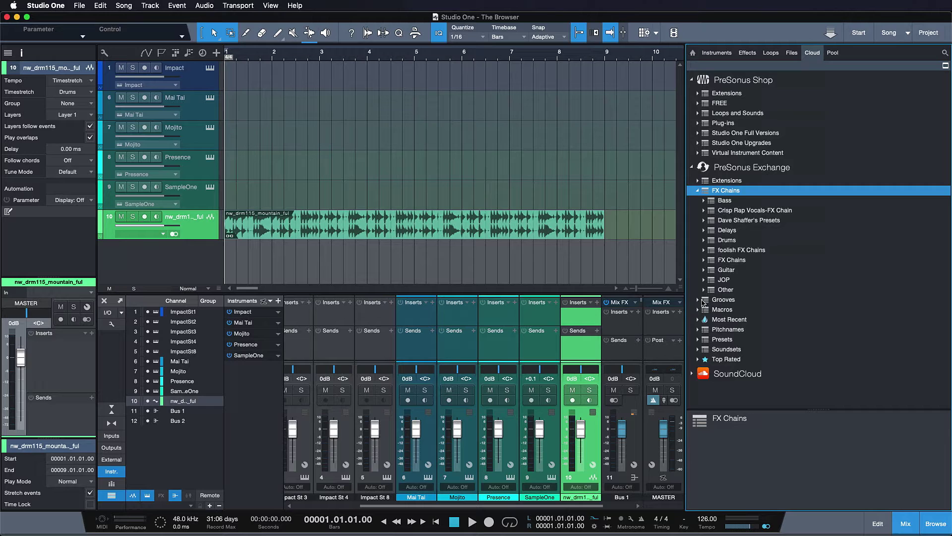
pyautogui.click(699, 301)
pyautogui.click(698, 337)
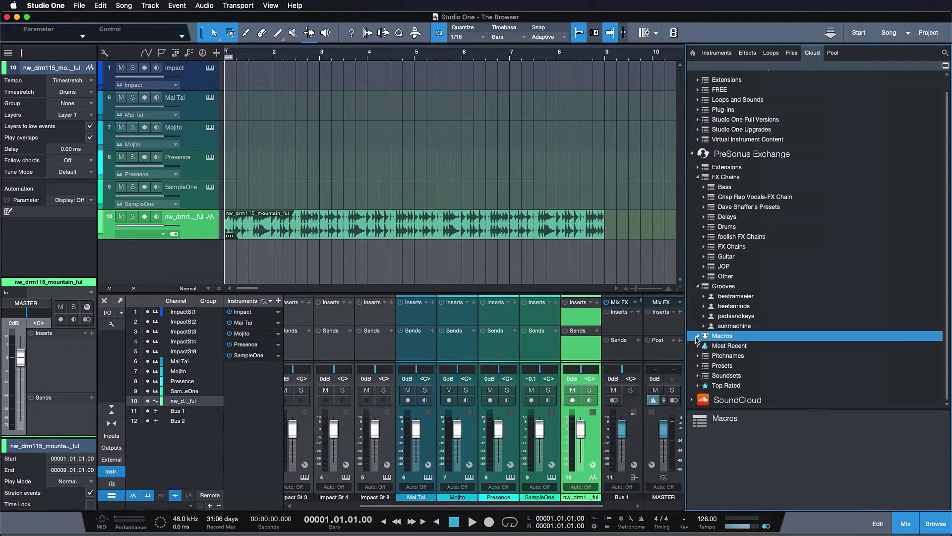
pyautogui.scroll(-10, 755, 298)
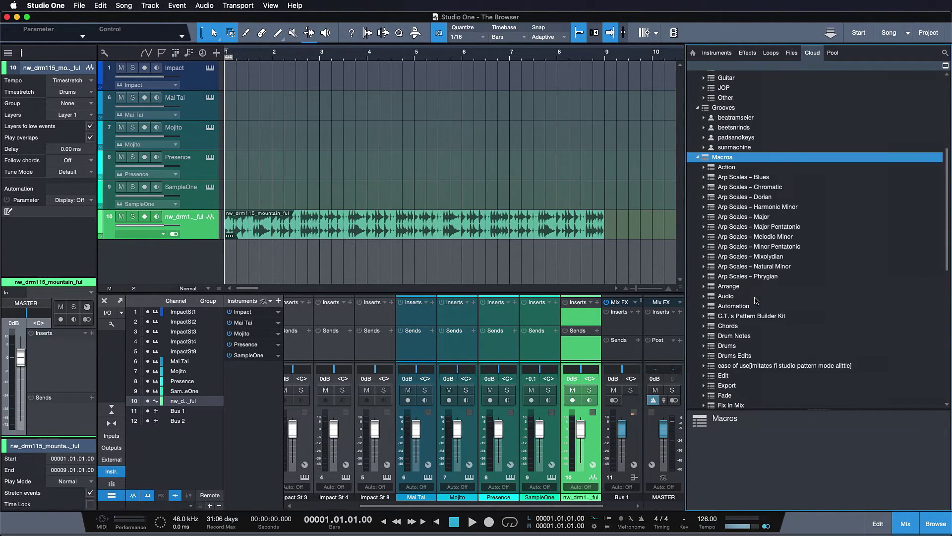
pyautogui.scroll(-6, 755, 300)
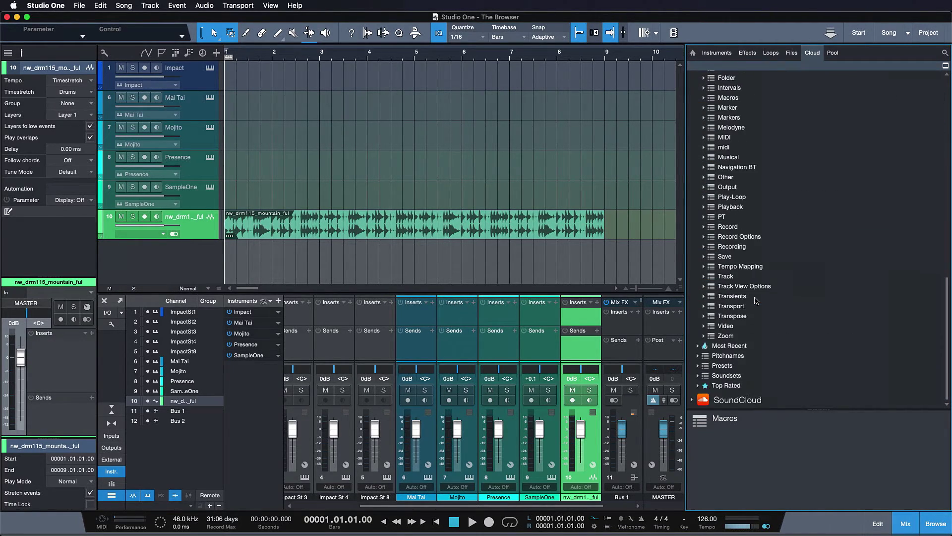
pyautogui.click(697, 400)
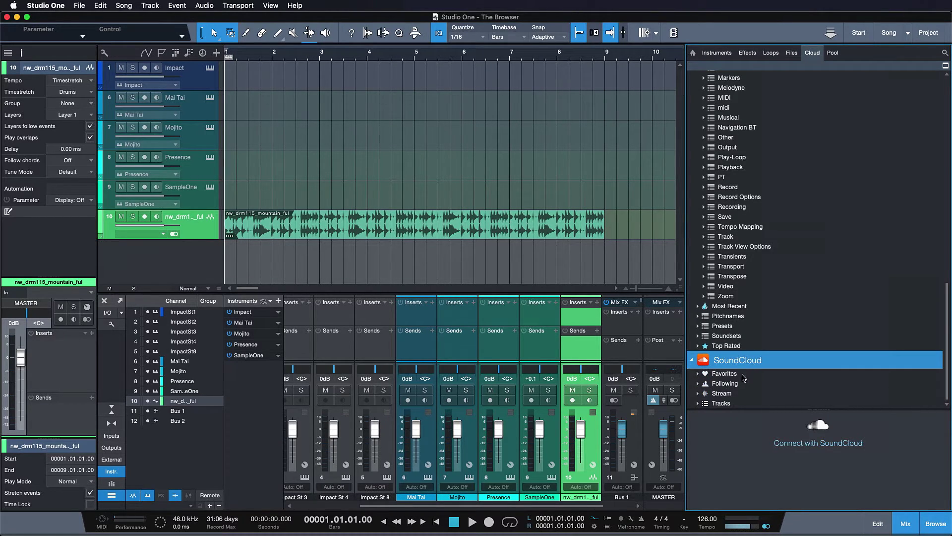
# - Drag the SoundCloud track Pop (Before) into the song as new track 11
pyautogui.click(705, 404)
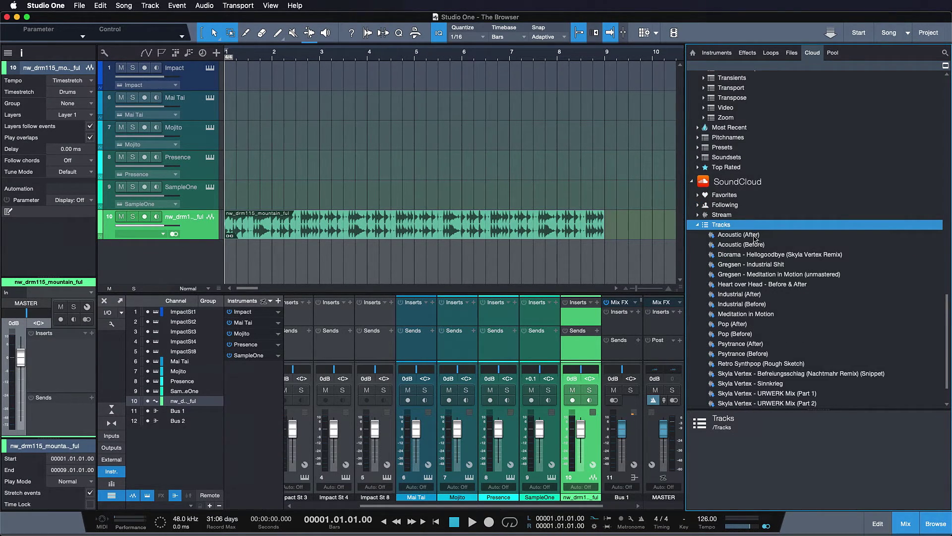
pyautogui.scroll(-2, 758, 297)
pyautogui.moveTo(543, 237)
pyautogui.mouseDown()
pyautogui.moveTo(714, 180)
pyautogui.moveTo(733, 145)
pyautogui.moveTo(532, 251)
pyautogui.mouseUp()
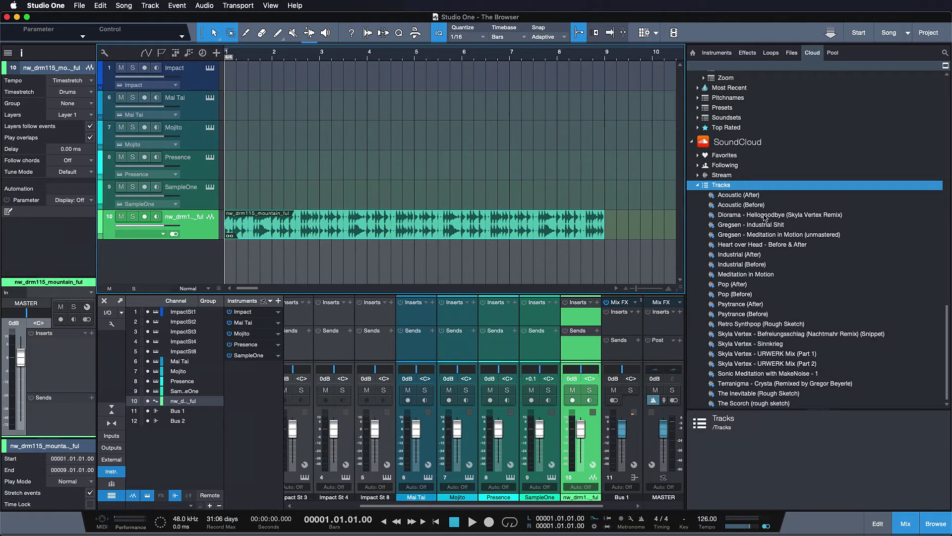
pyautogui.click(765, 217)
pyautogui.click(768, 295)
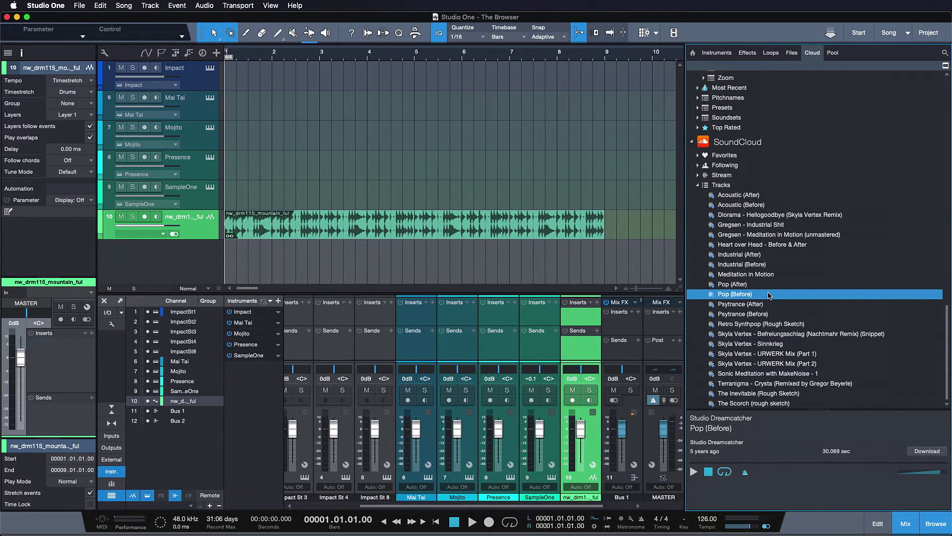
pyautogui.moveTo(768, 295); pyautogui.dragTo(244, 259)
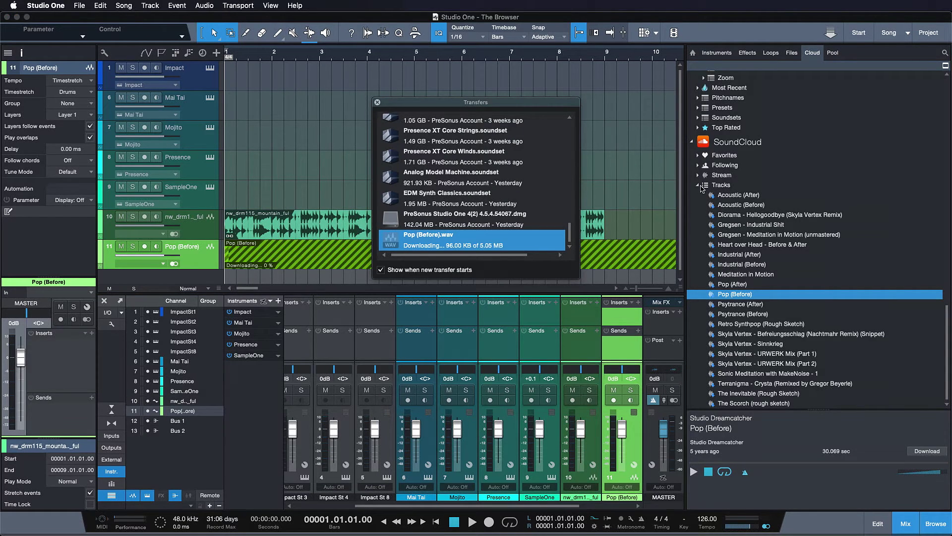
pyautogui.click(729, 165)
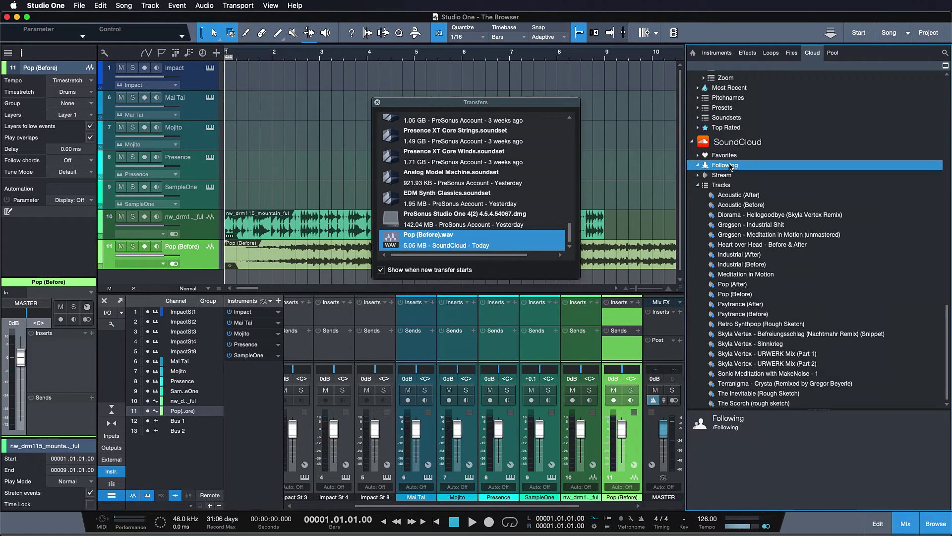
# - Close Transfers, then start locating nw_drm115_mountain_stp in the Pool and cancel
pyautogui.click(833, 53)
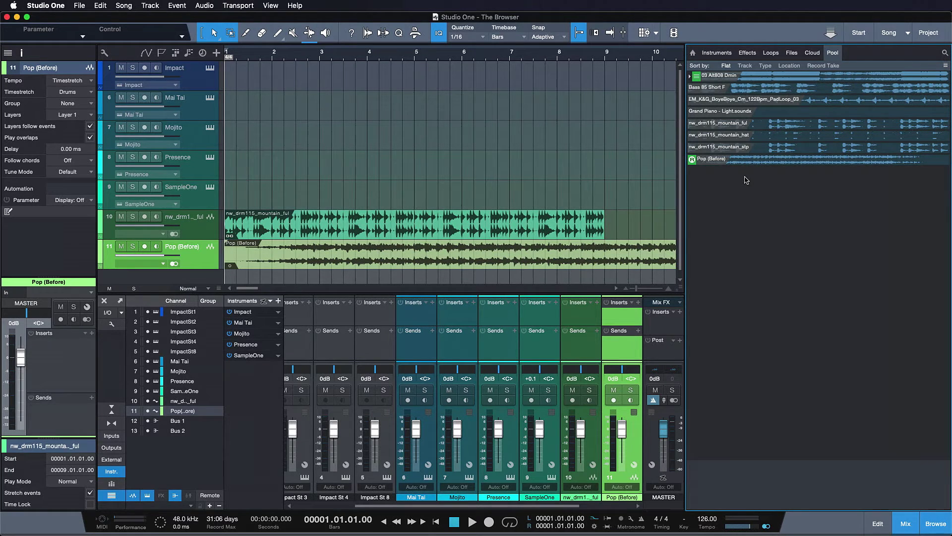
pyautogui.click(726, 147)
pyautogui.rightClick(724, 149)
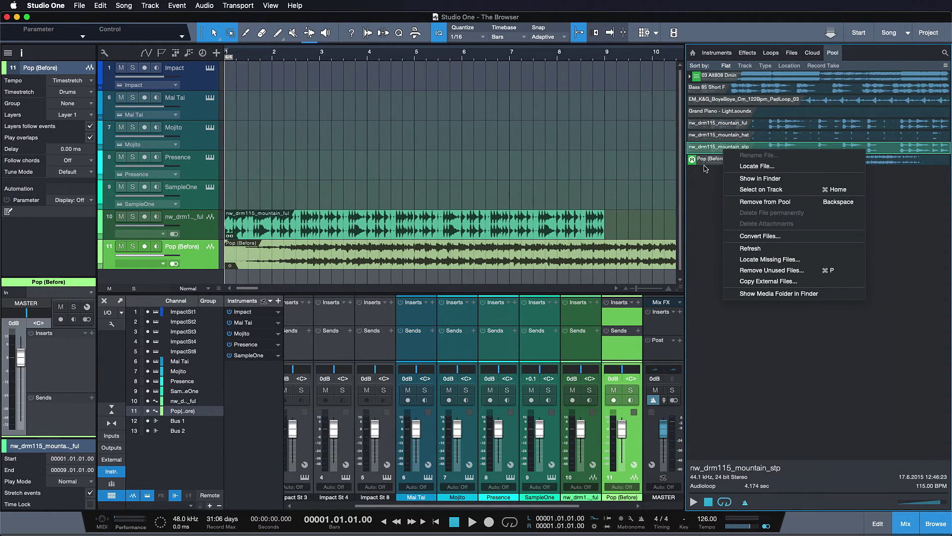
pyautogui.click(746, 168)
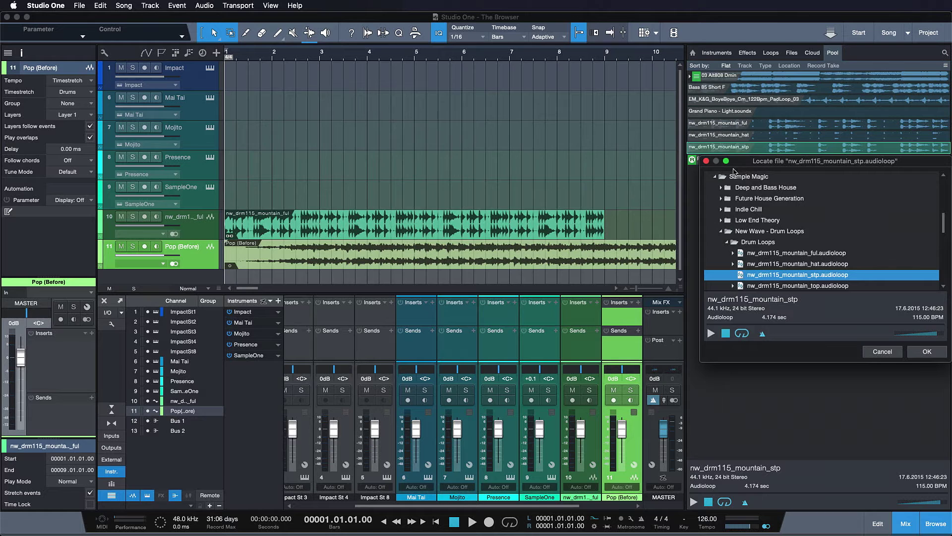
pyautogui.click(882, 352)
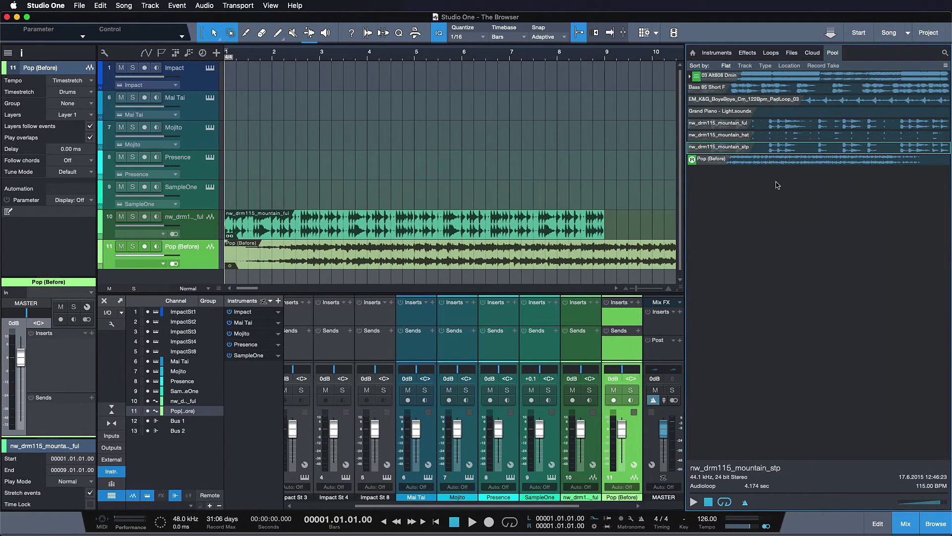
# - Sort the Pool by Record Take, collapse Not Recorded, and return to the Start page
pyautogui.click(823, 65)
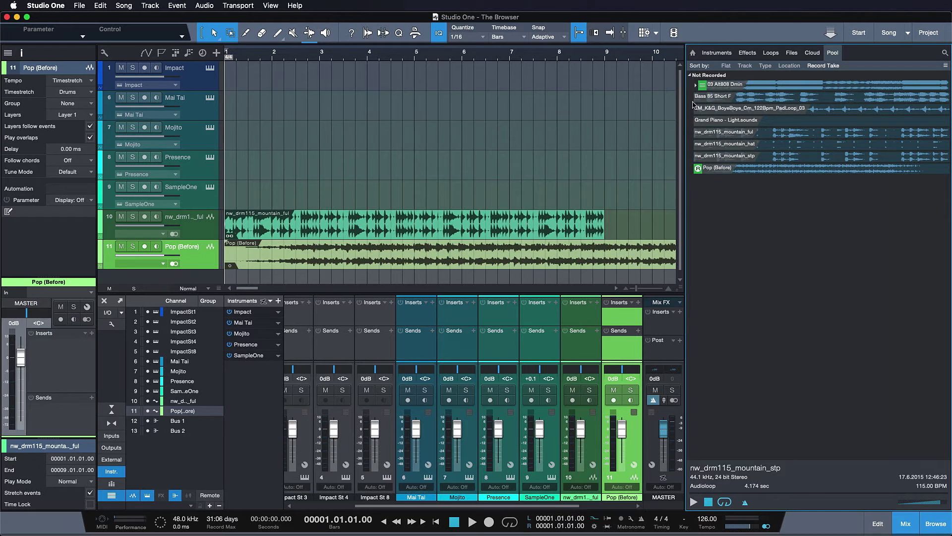
pyautogui.click(690, 76)
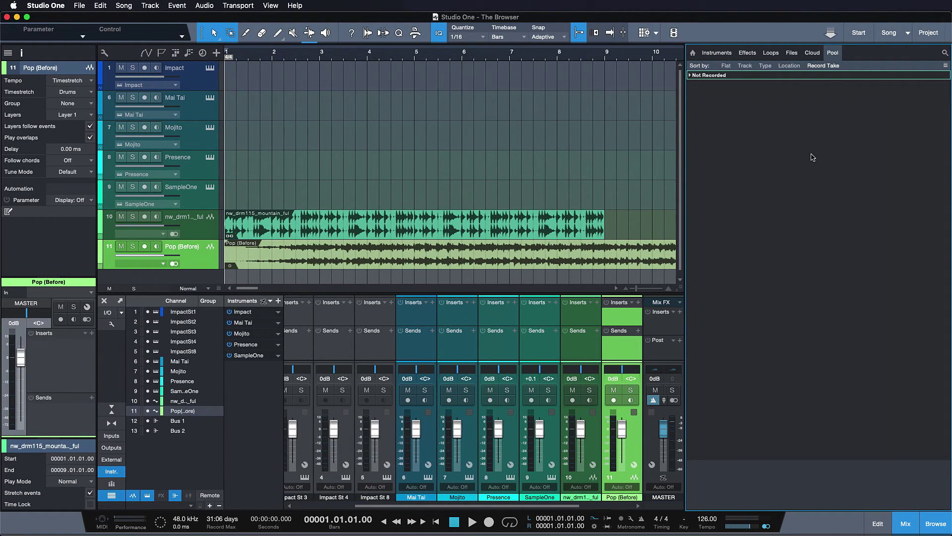
pyautogui.click(858, 32)
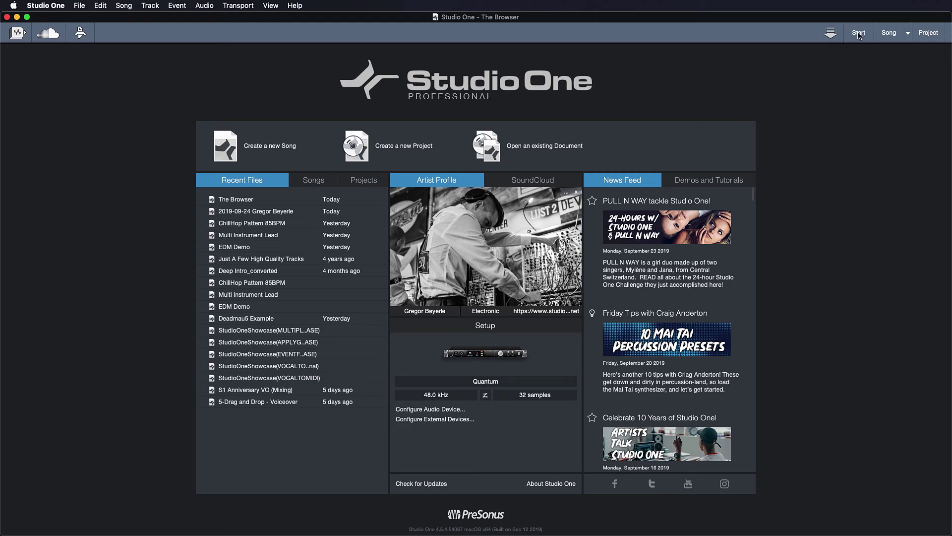